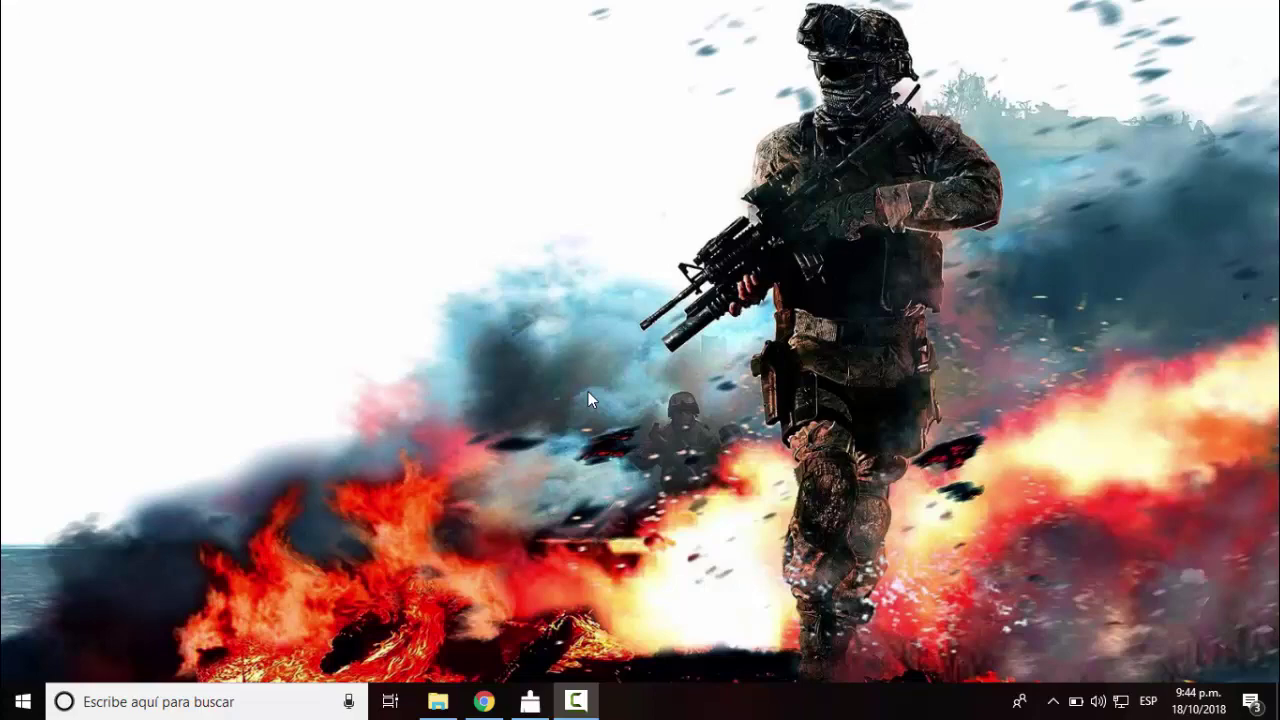
- Switch to Chrome and look through the home page of the Sistemas de Informacion Inmediatas YouTube channel
click(484, 701)
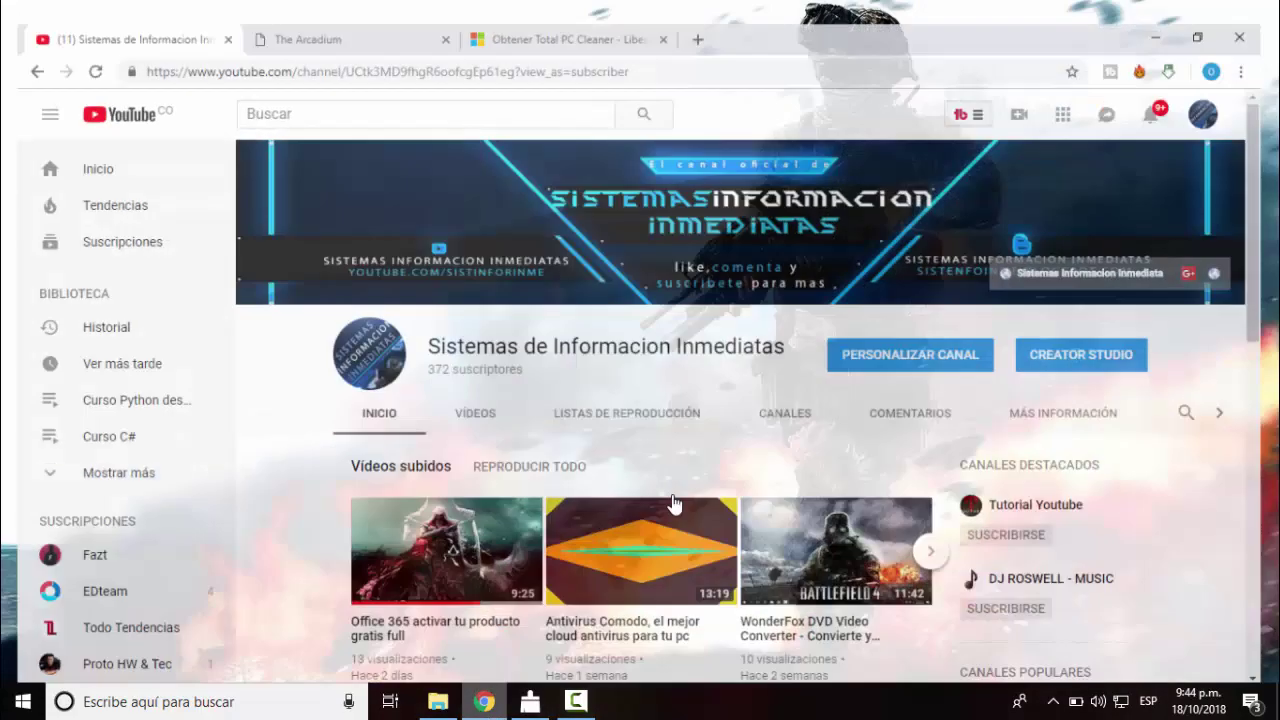
scroll(750, 420, down, 5)
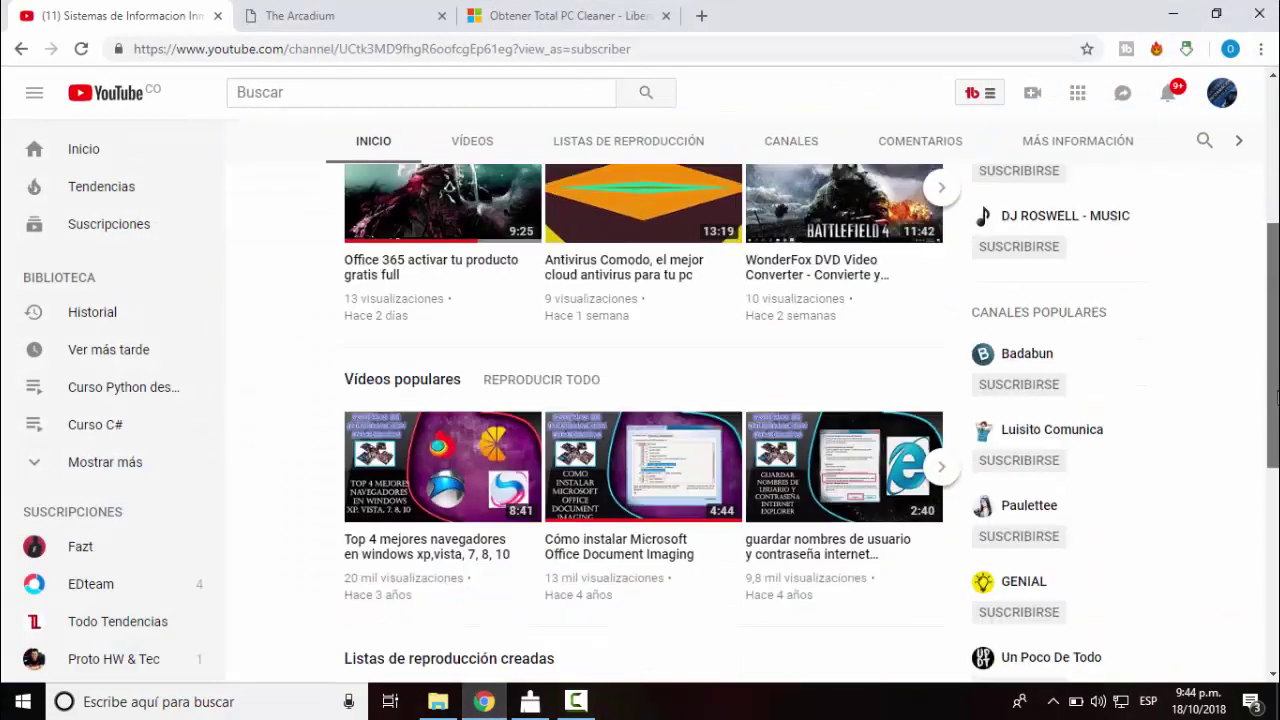
scroll(750, 420, up, 5)
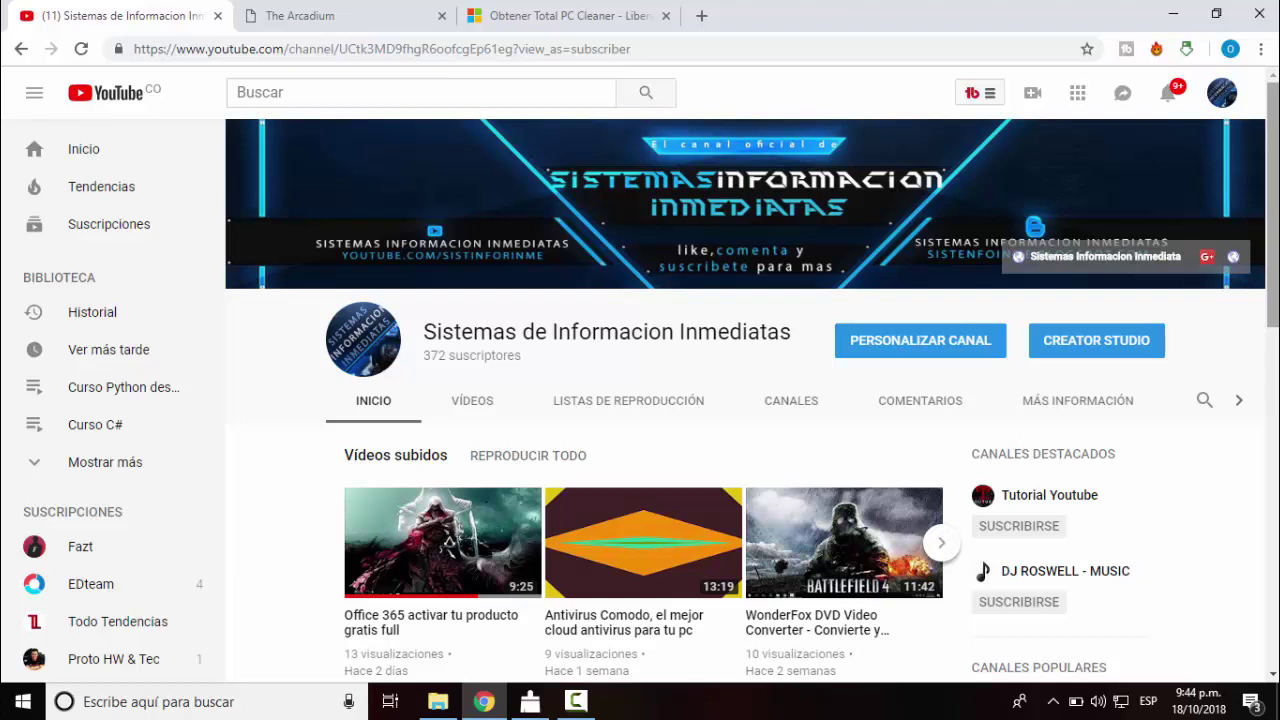
scroll(640, 400, down, 3)
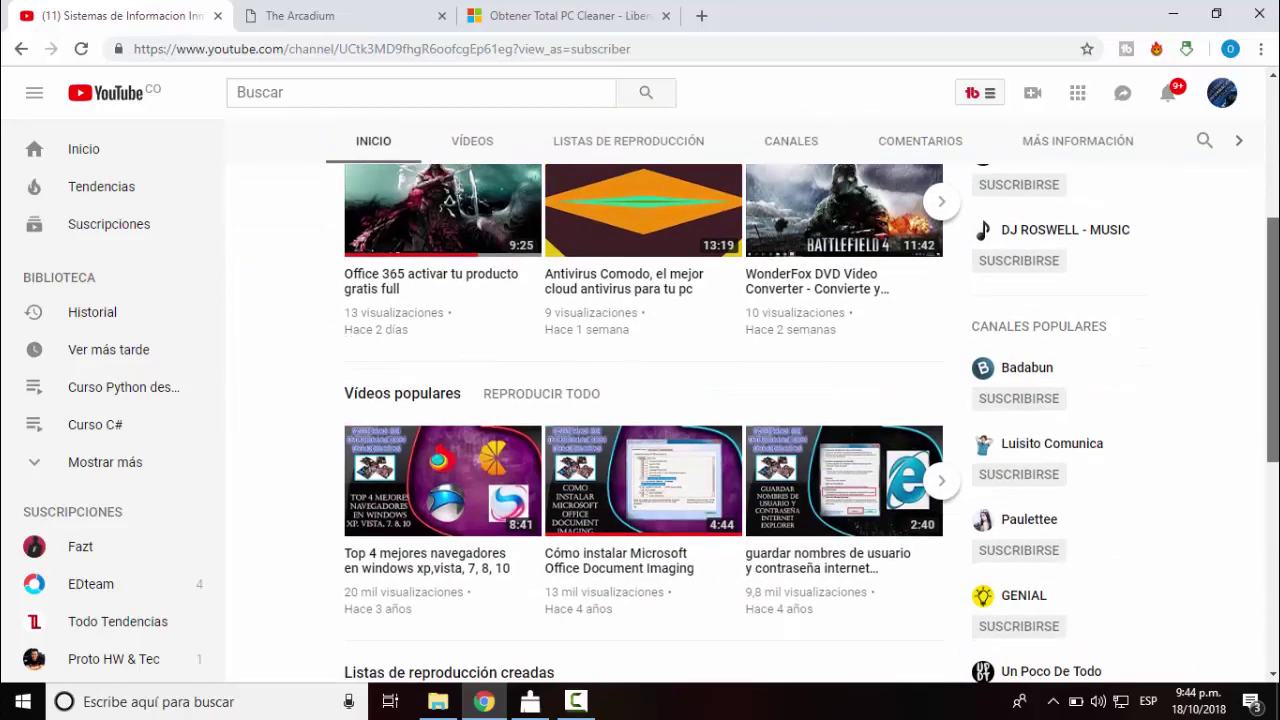
scroll(640, 420, down, 3)
scroll(640, 420, down, 2)
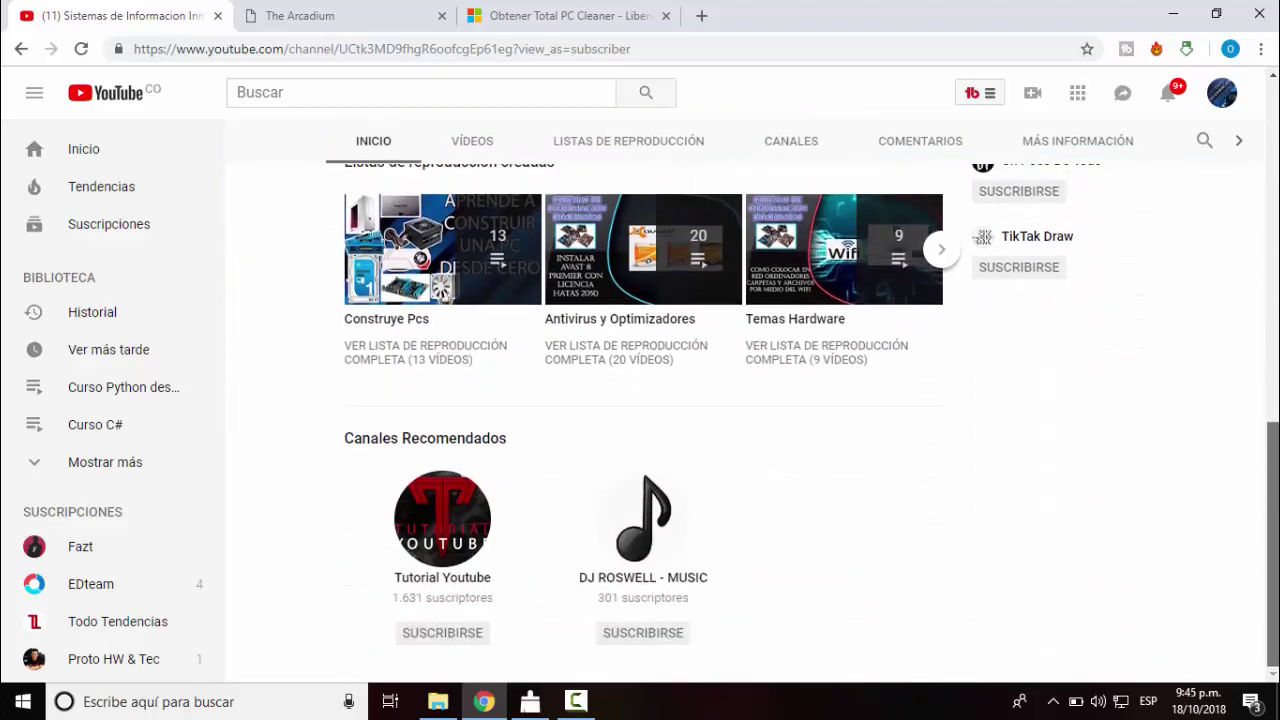
scroll(640, 420, up, 2)
scroll(1276, 181, up, 7)
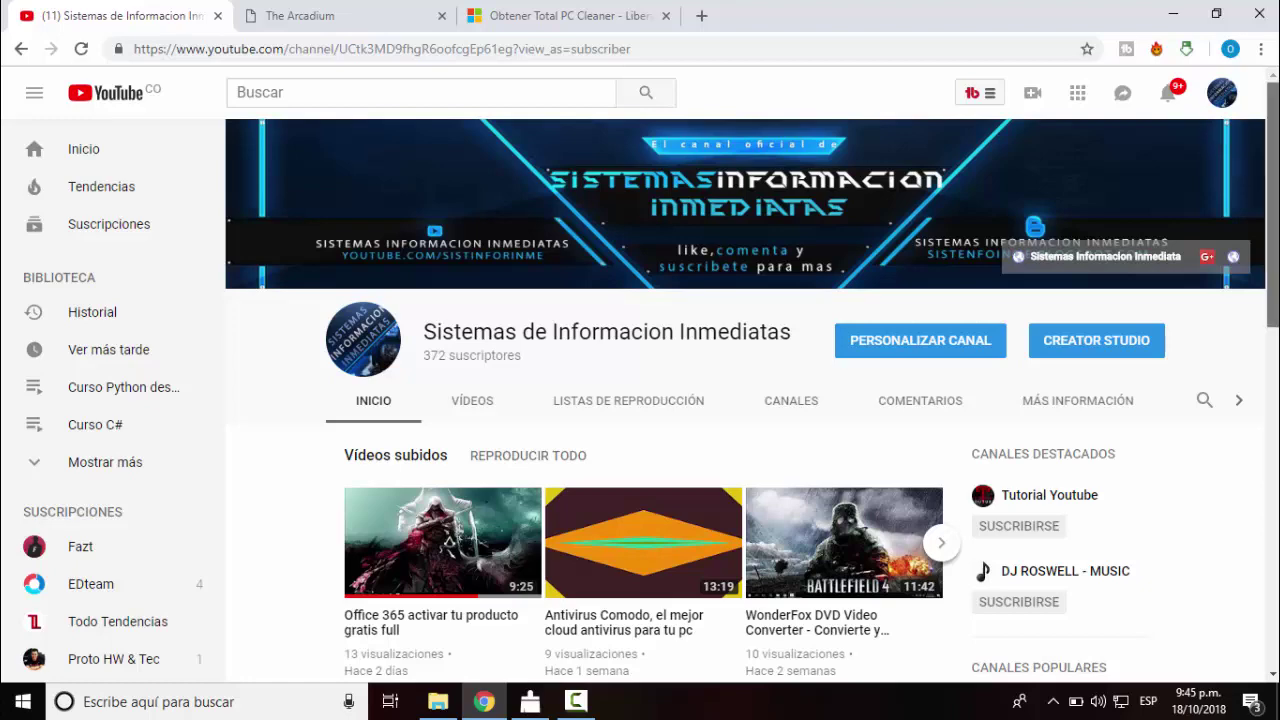
scroll(1276, 180, down, 2)
scroll(1276, 180, down, 3)
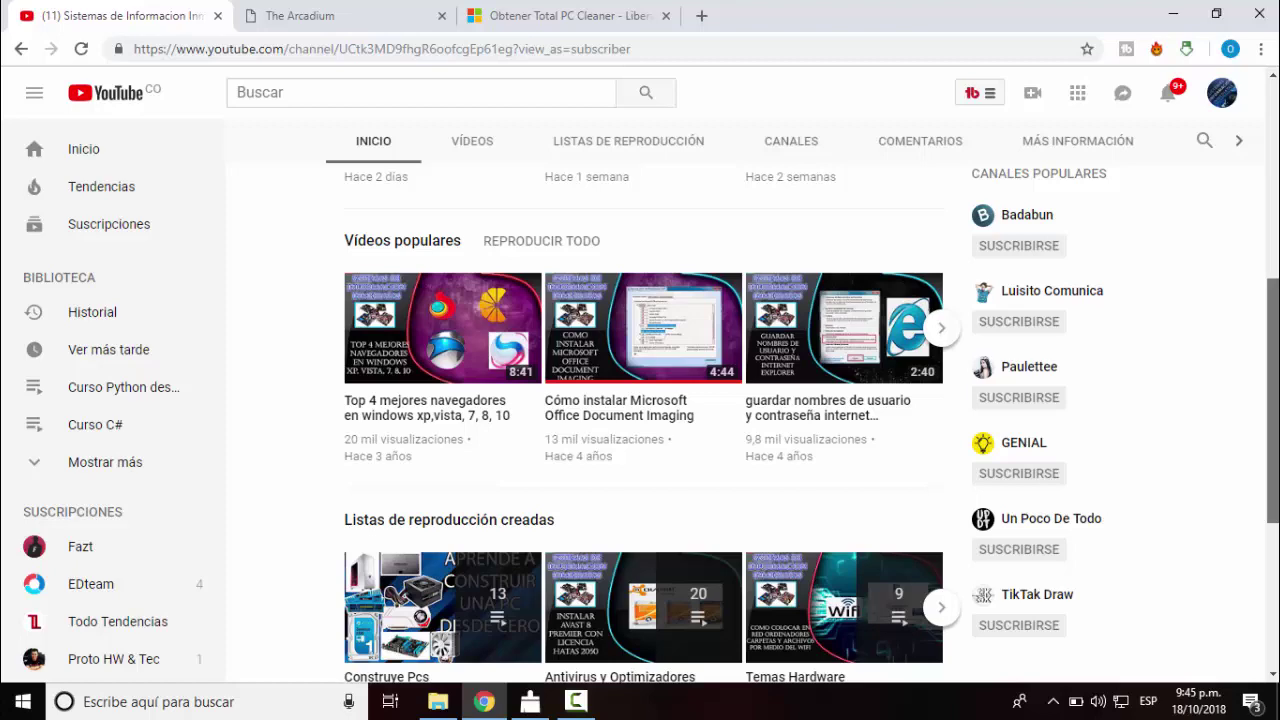
scroll(640, 400, down, 3)
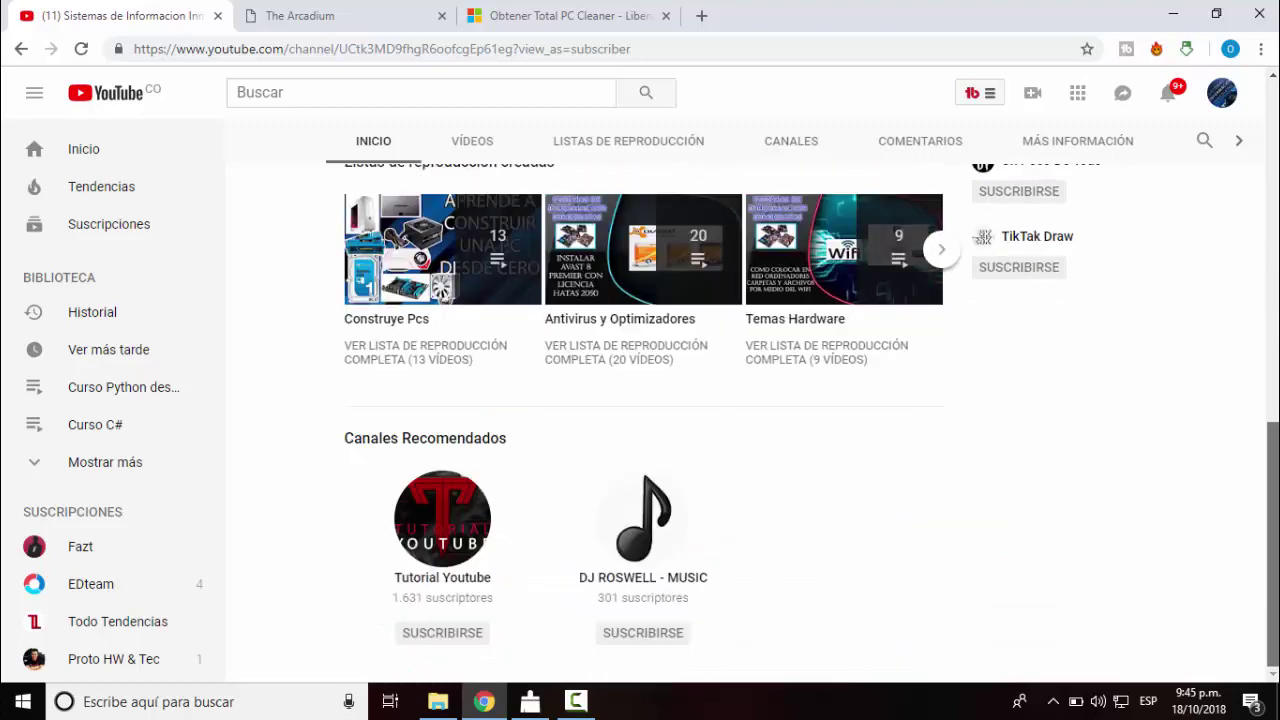
scroll(640, 400, up, 7)
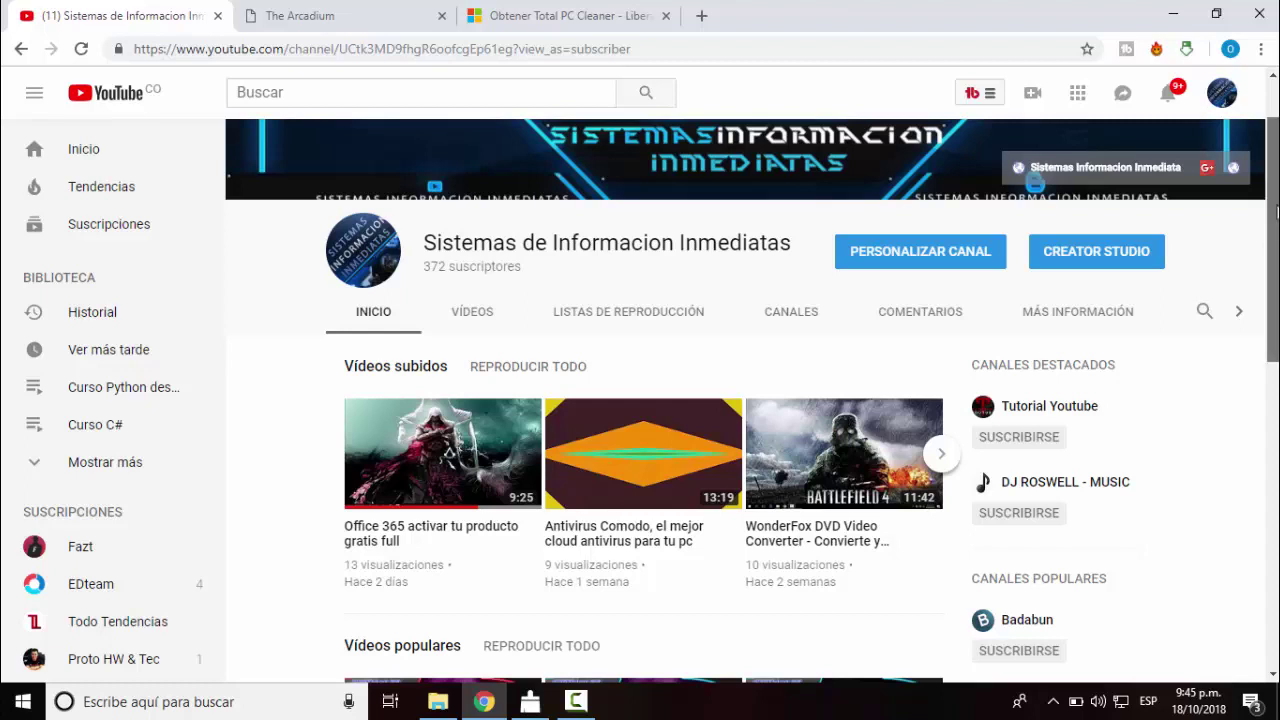
scroll(1273, 240, up, 1)
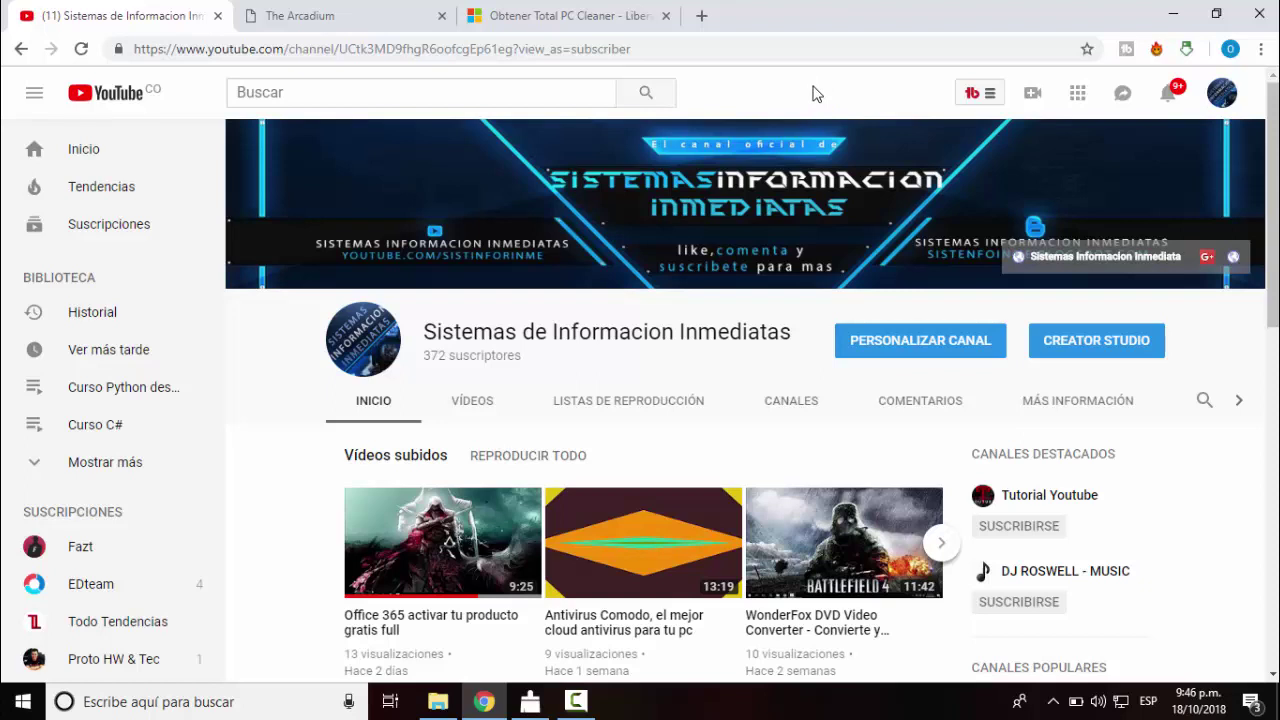
- Show the Total PC Cleaner page of the Microsoft Store that is already open in the browser
click(566, 18)
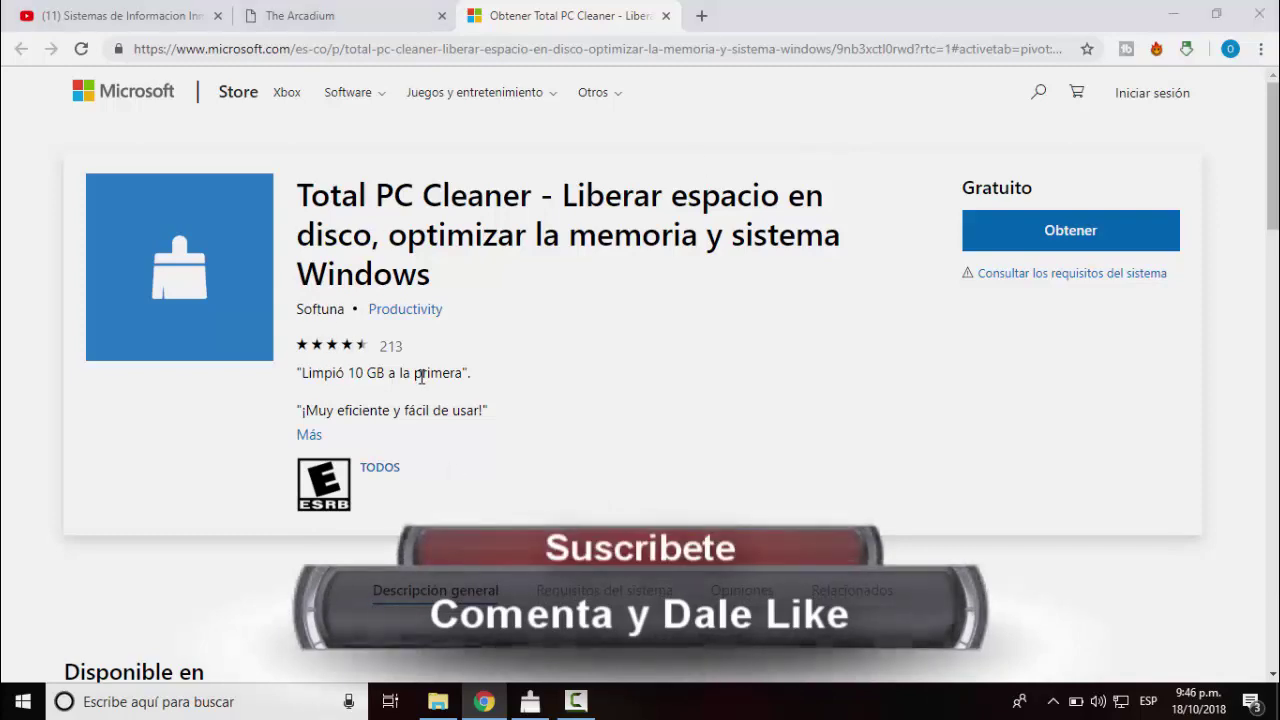
- Switch to File Explorer and open the Windows folder on the Acer (C:) drive
key(super+e)
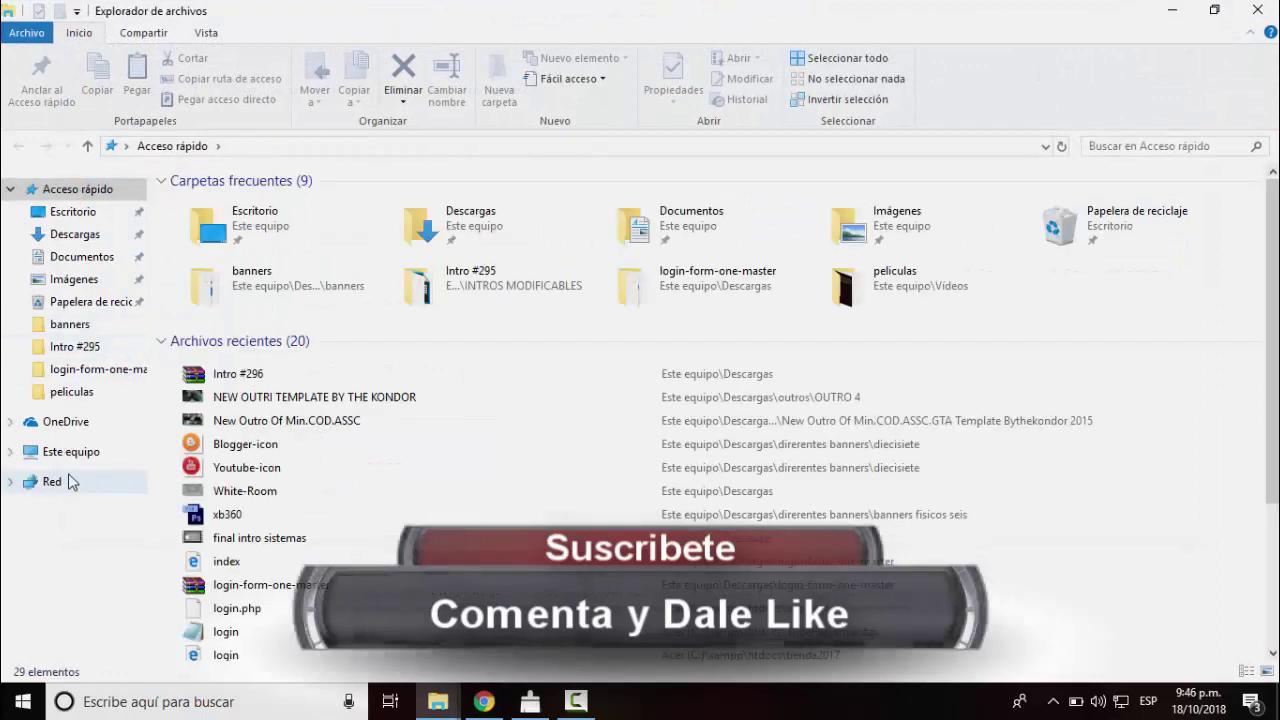
click(62, 451)
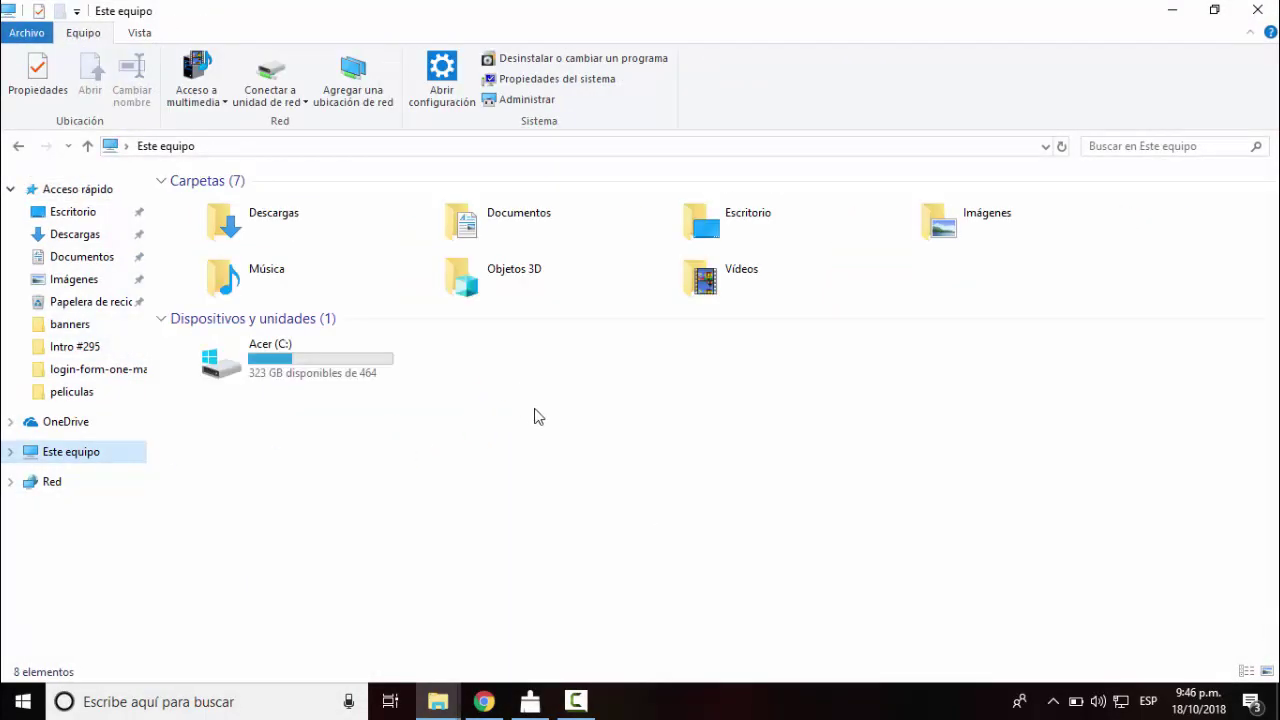
click(300, 370)
key(Return)
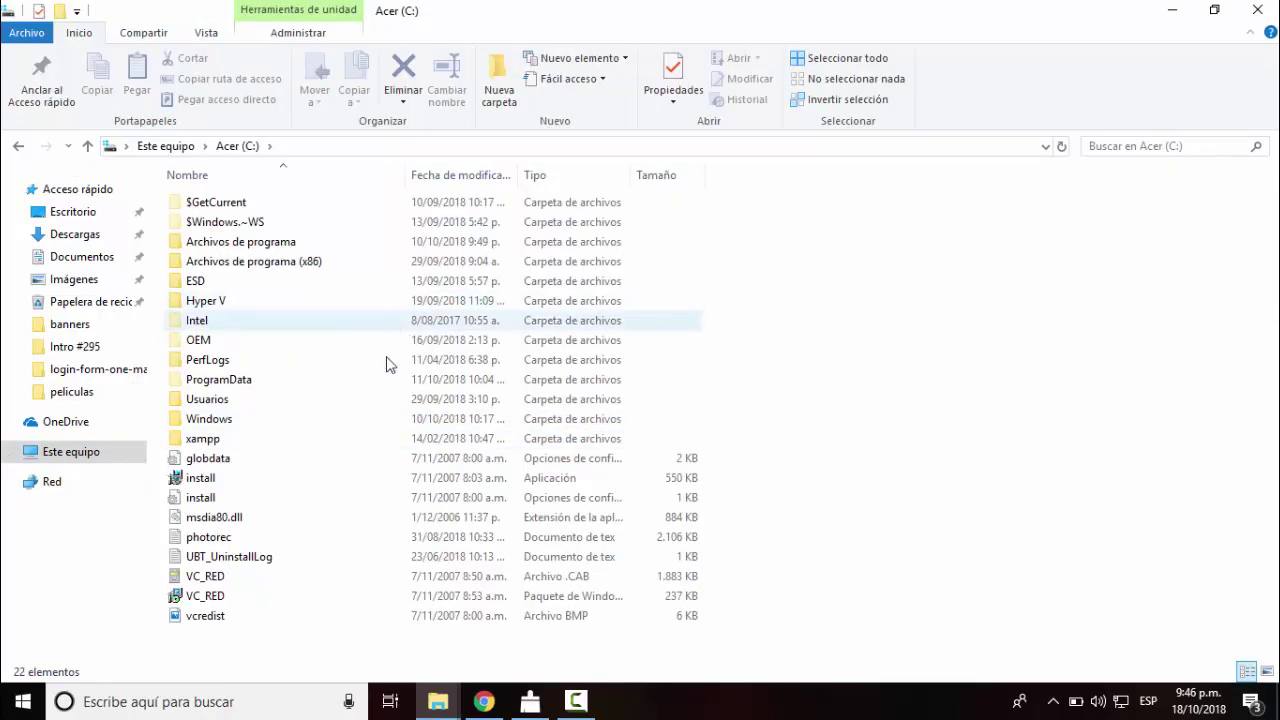
double_click(227, 422)
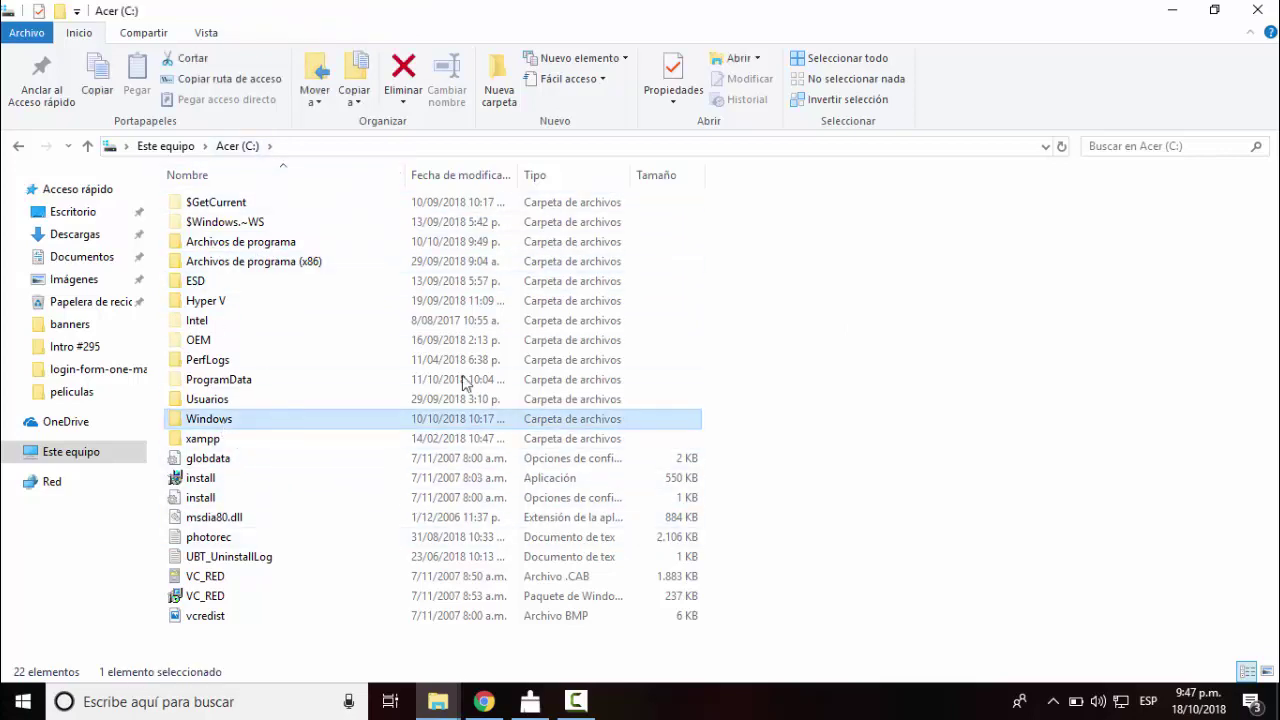
- Examine the subfolders and files inside the Windows folder, and close File Explorer
scroll(350, 410, down, 14)
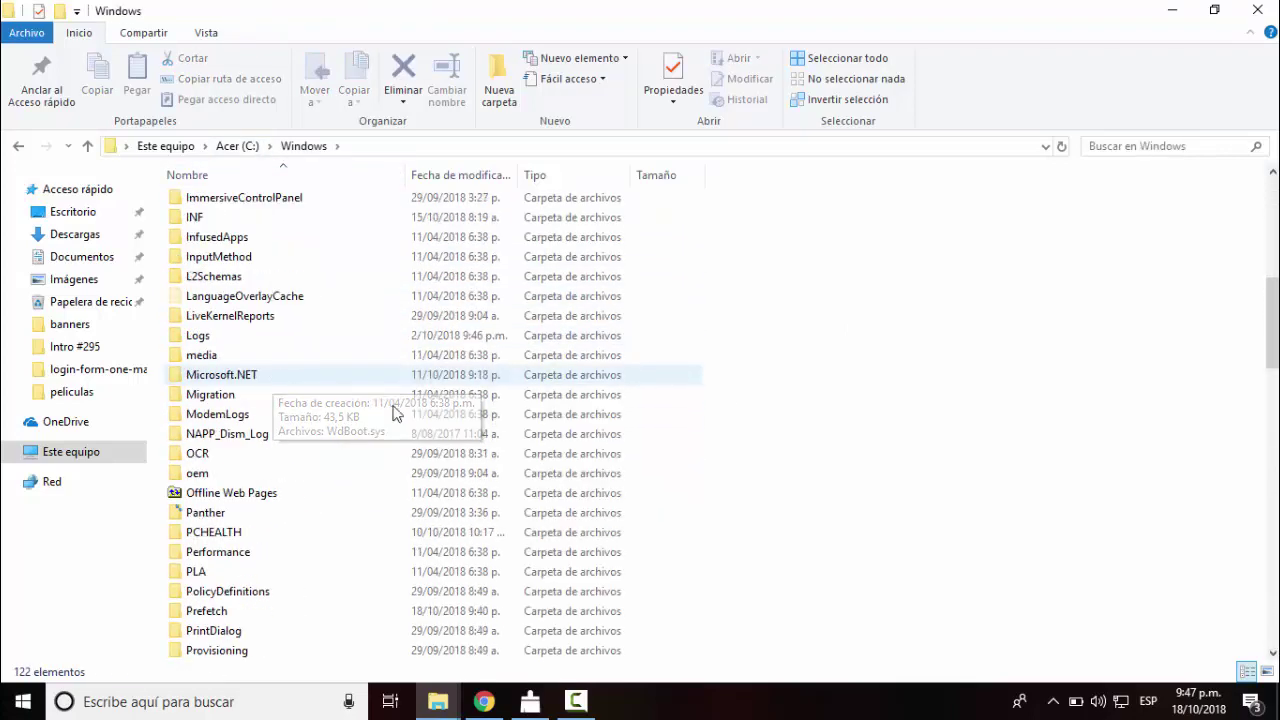
scroll(937, 420, down, 15)
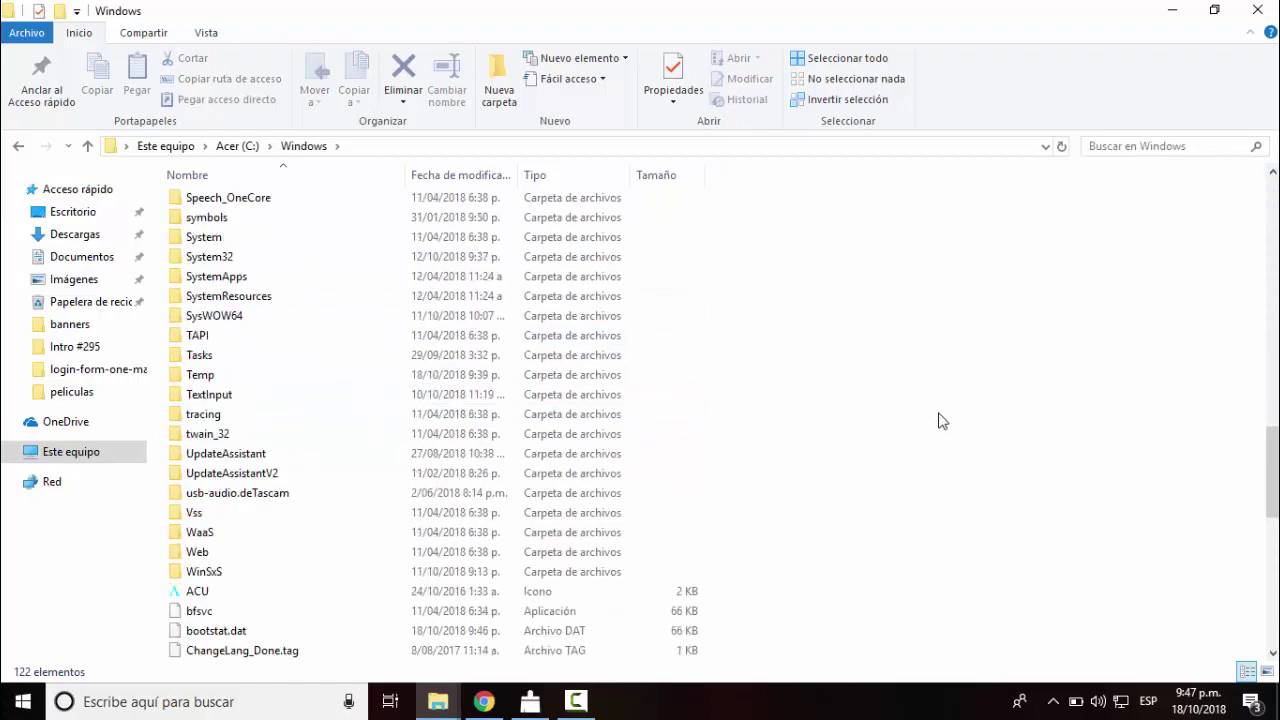
scroll(885, 460, up, 5)
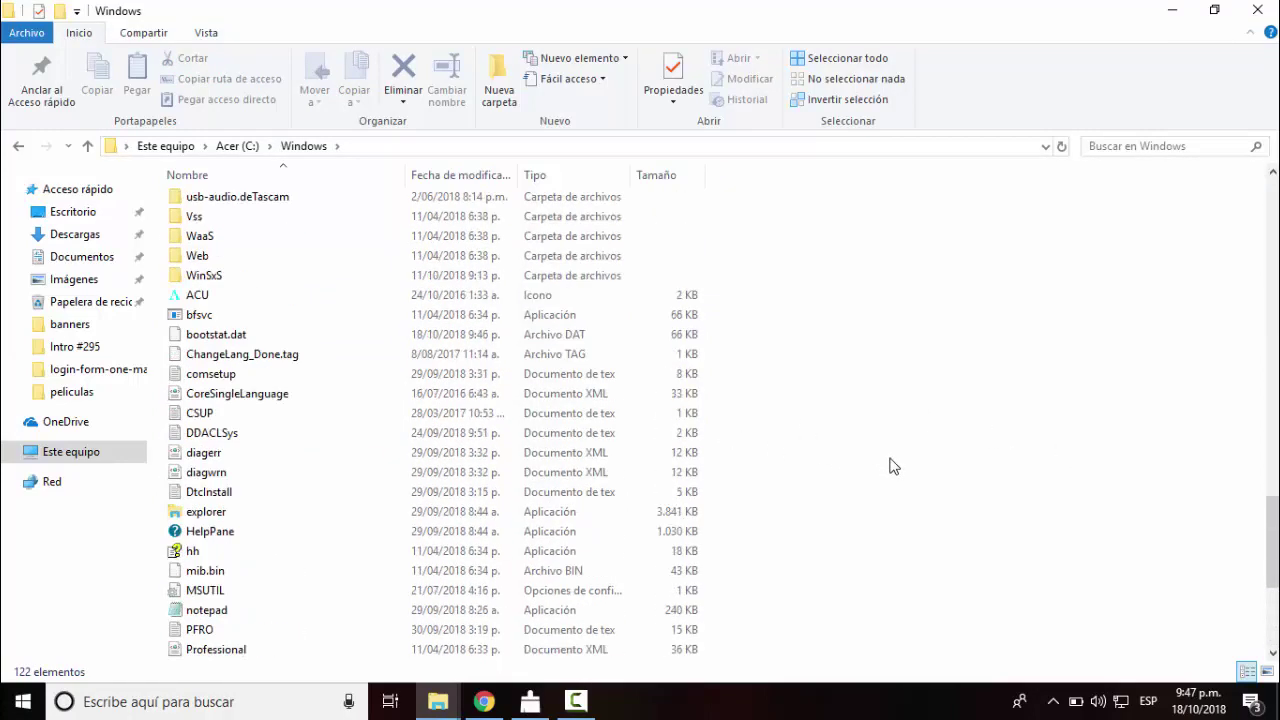
scroll(306, 430, up, 3)
scroll(257, 348, up, 16)
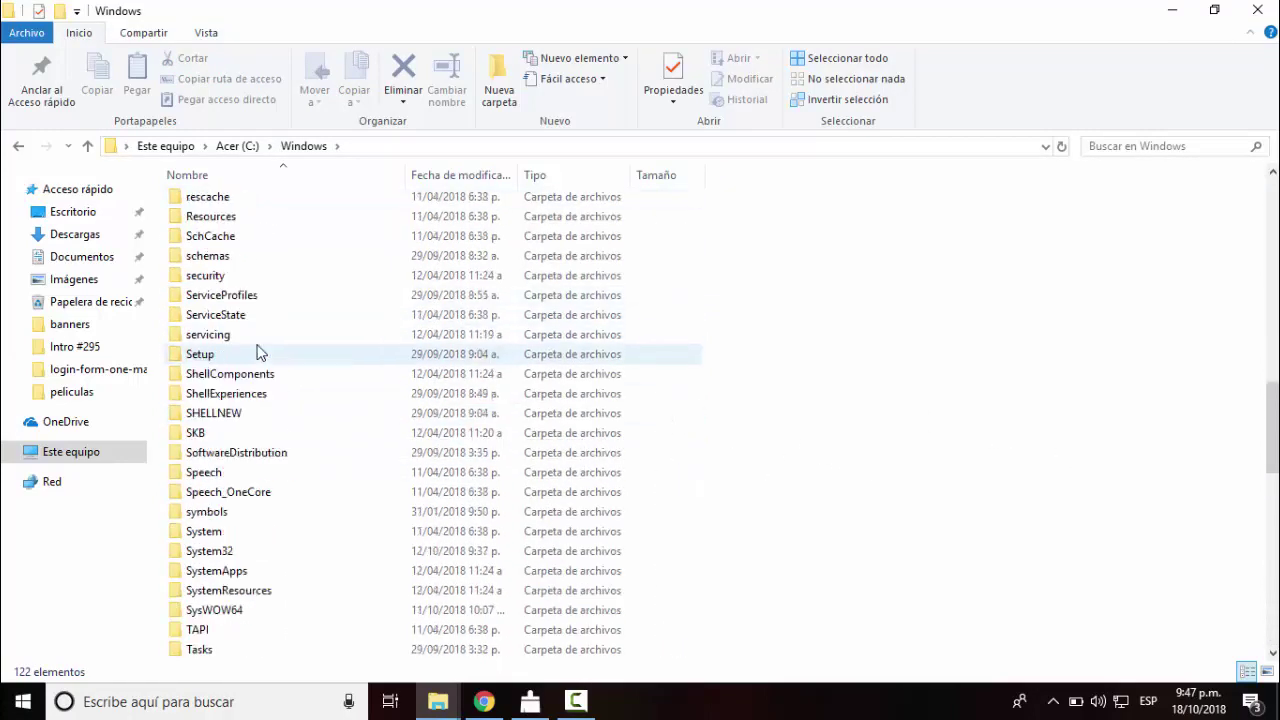
scroll(390, 345, up, 8)
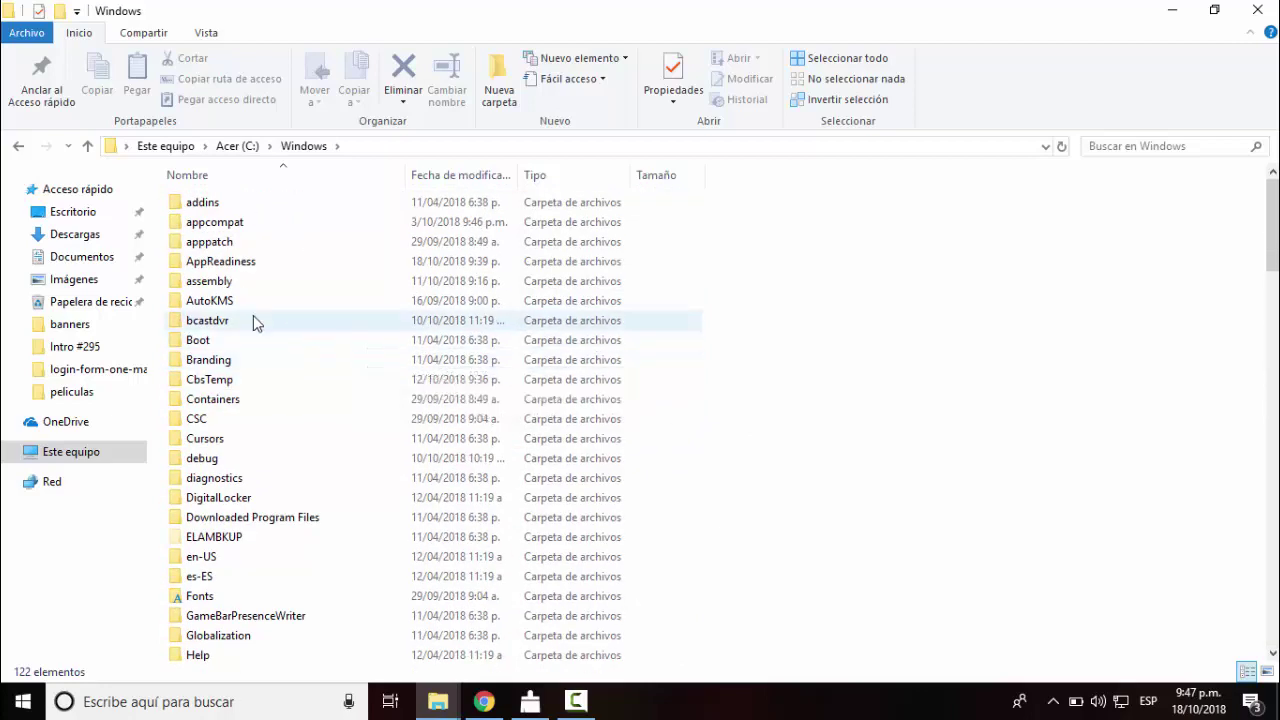
scroll(262, 312, down, 3)
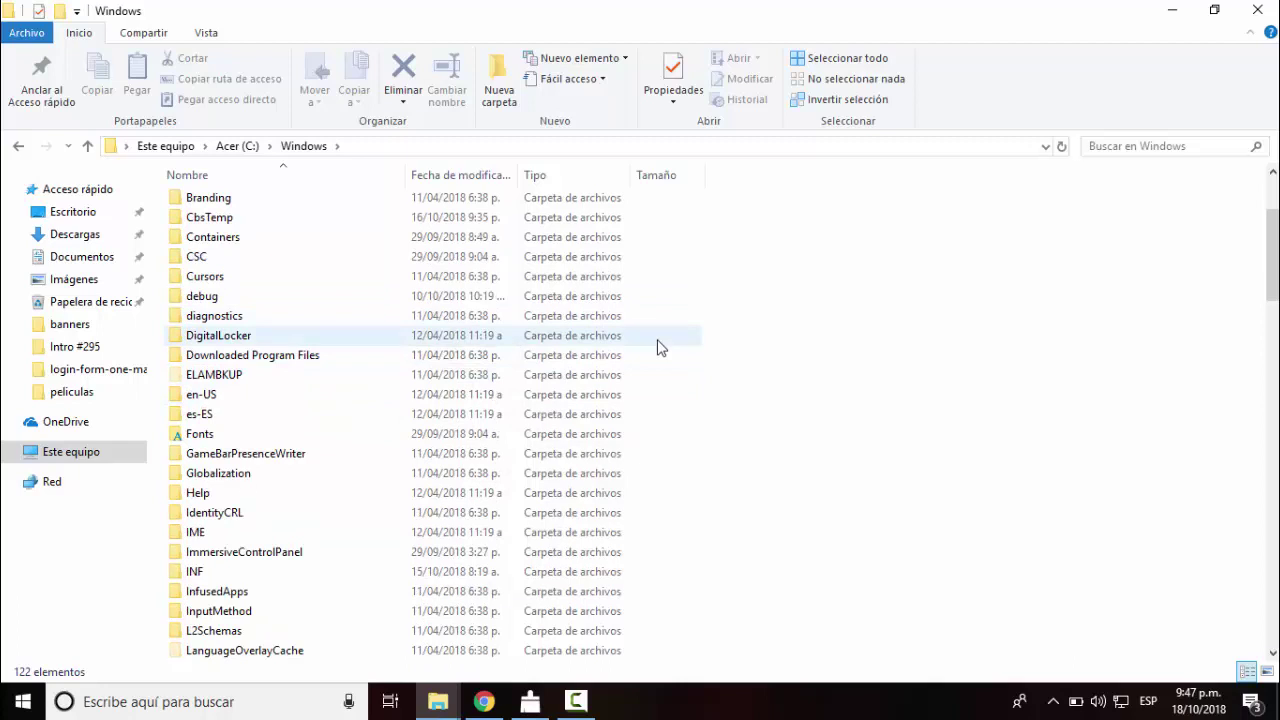
scroll(740, 368, down, 8)
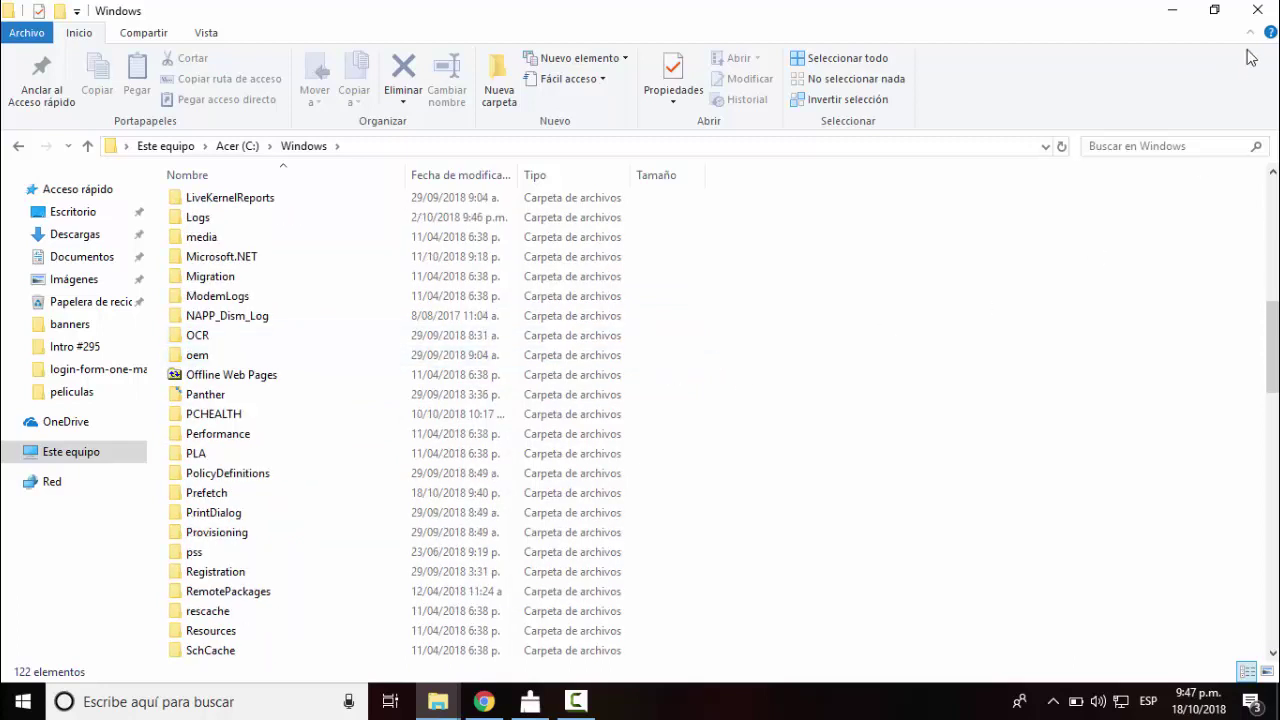
click(1257, 10)
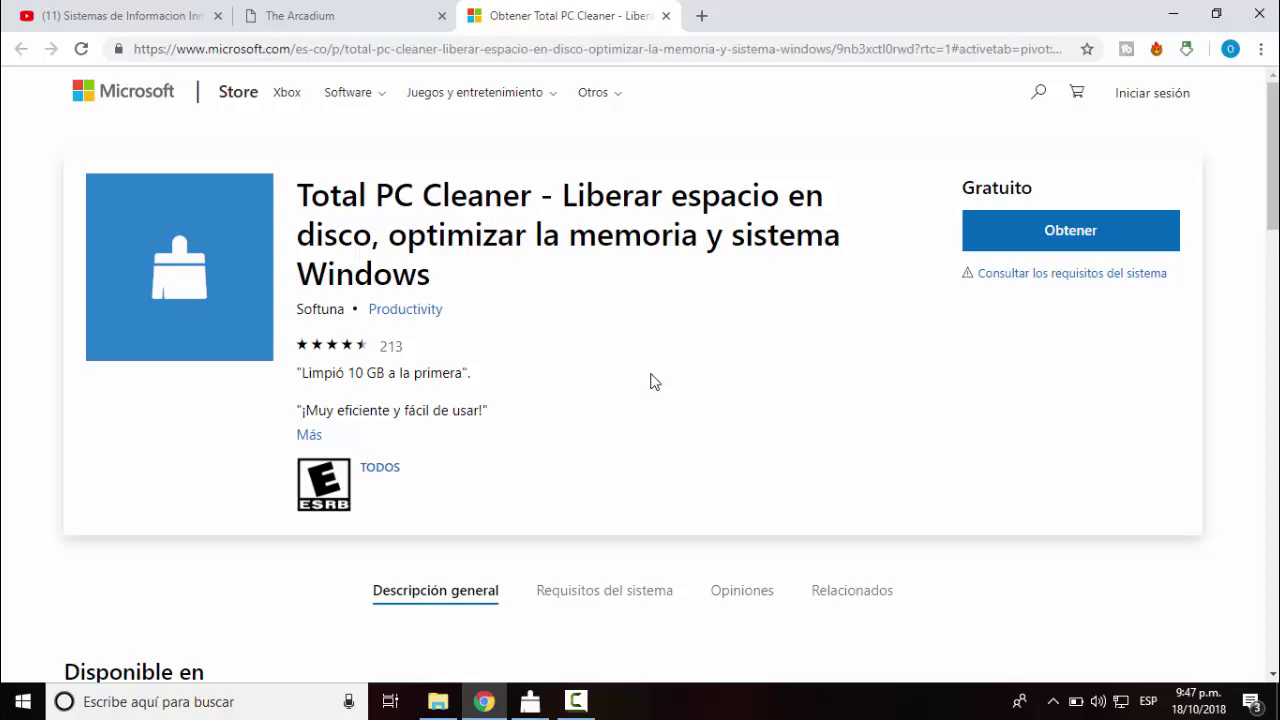
- Minimize the browser, switch to Total PC Cleaner and move its window to the middle of the desktop
click(1173, 15)
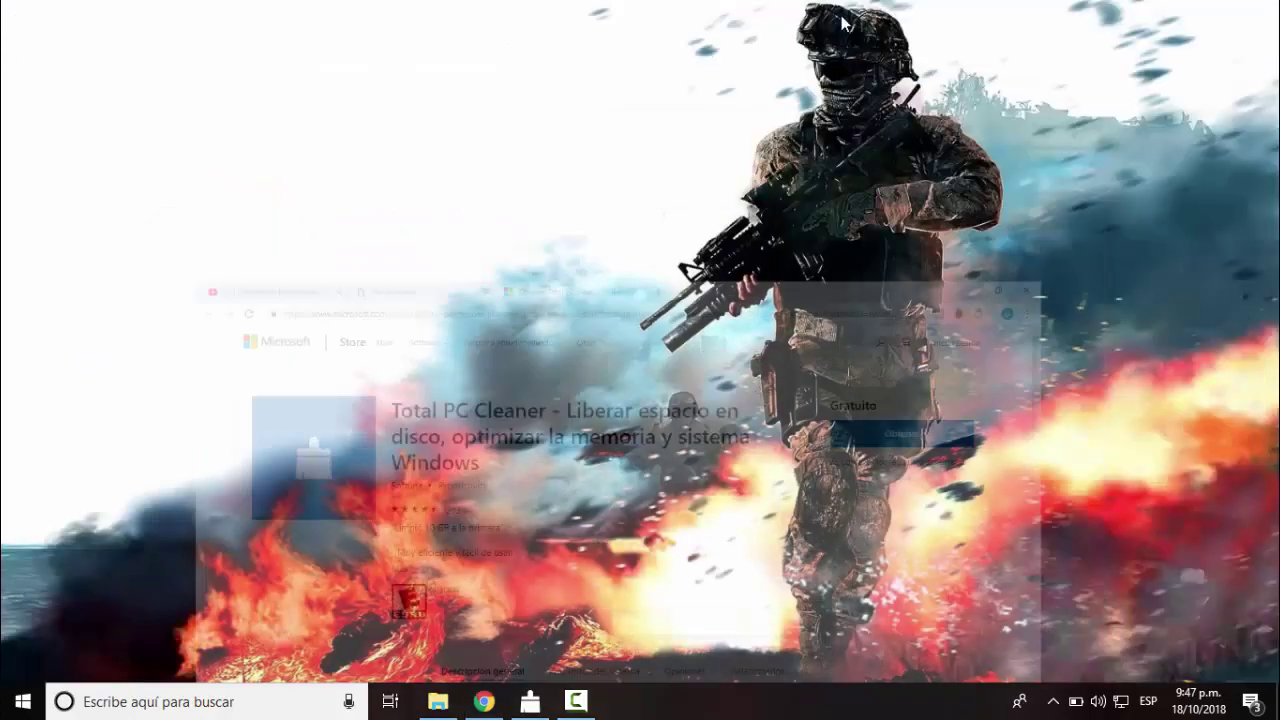
click(530, 701)
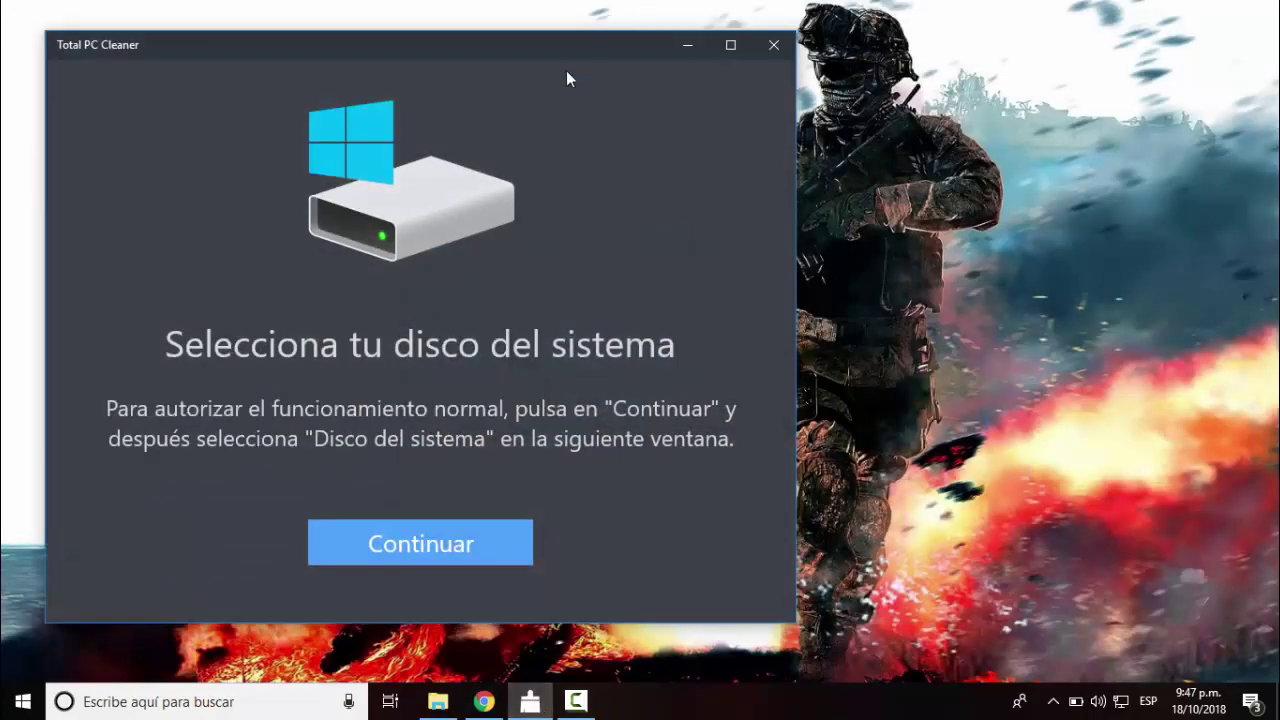
drag(541, 53, 793, 52)
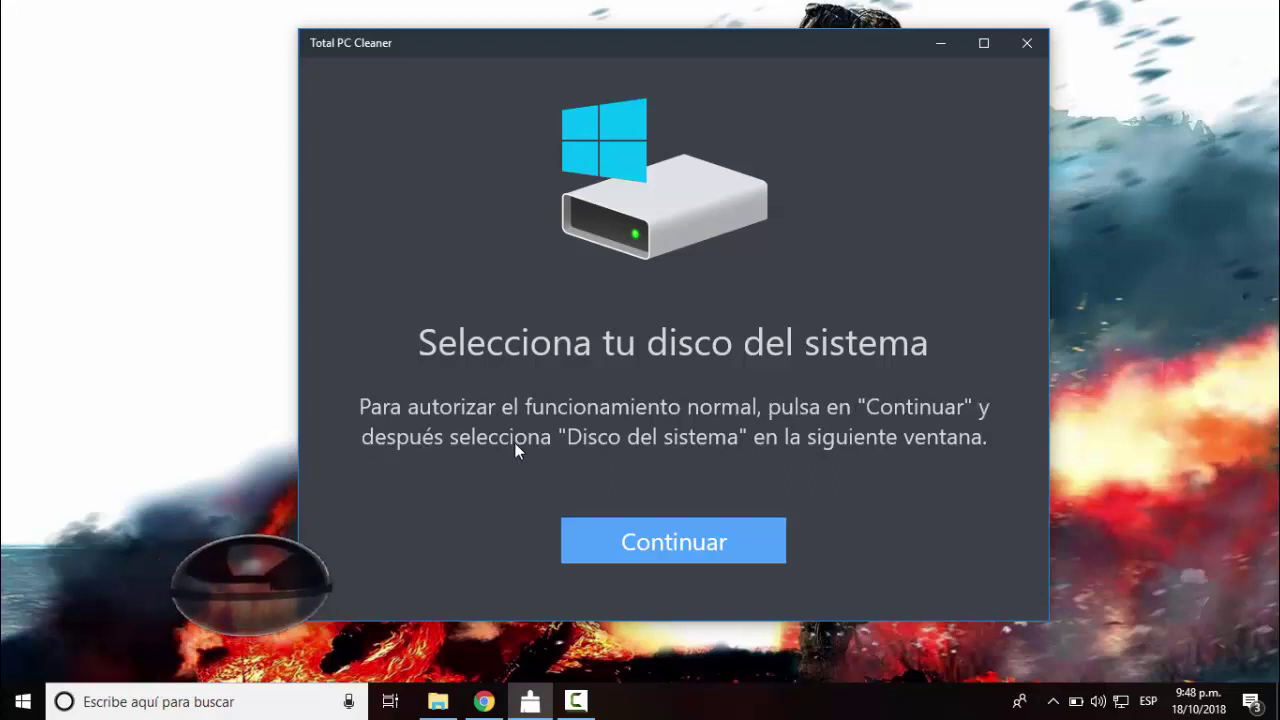
click(700, 540)
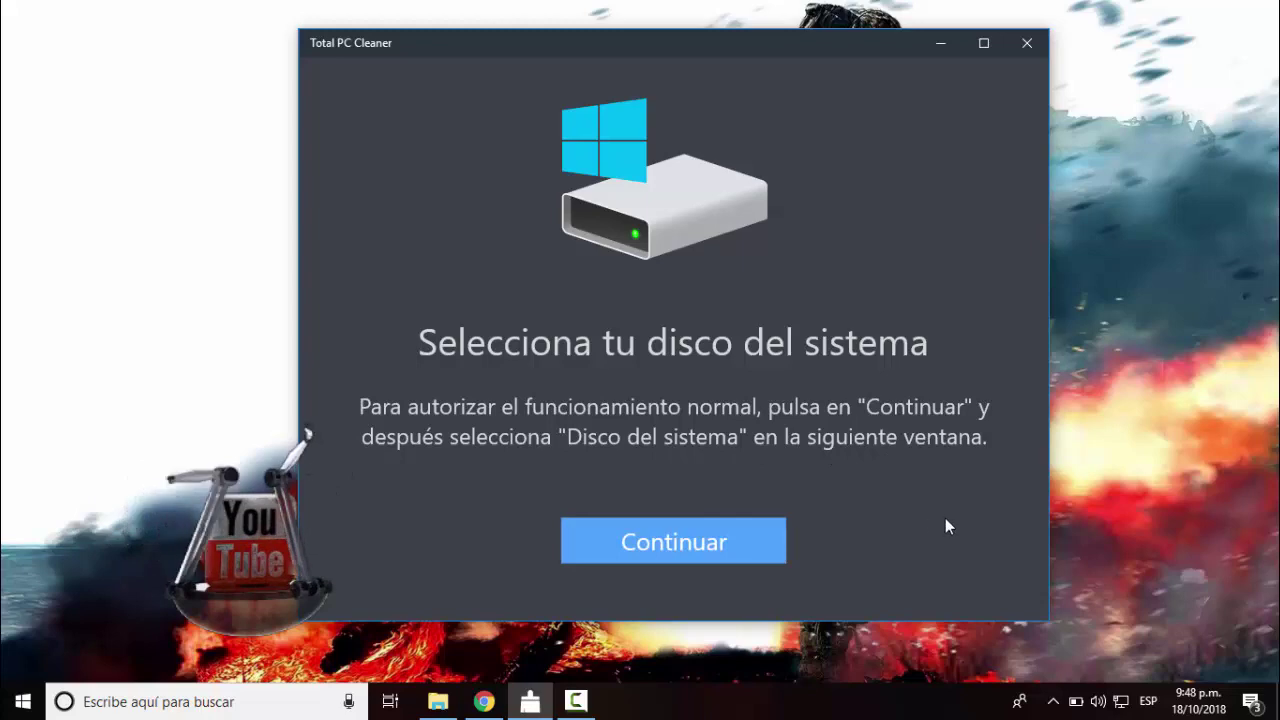
click(676, 547)
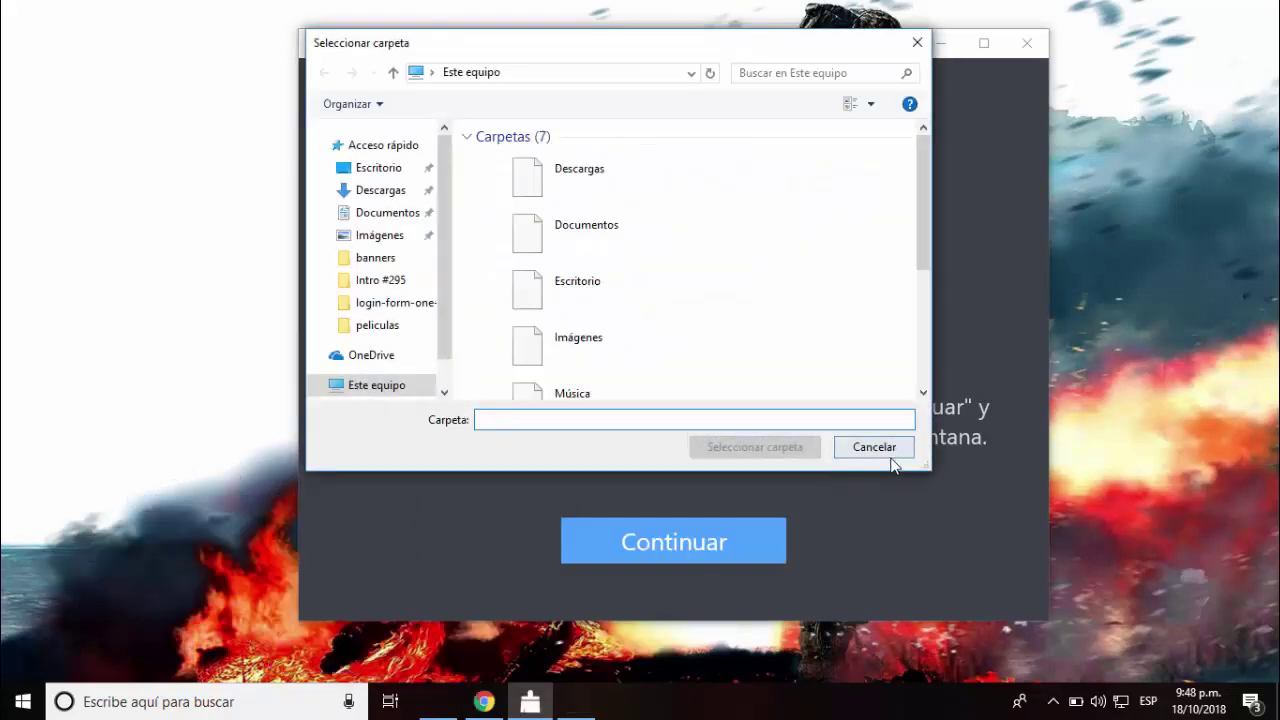
click(878, 452)
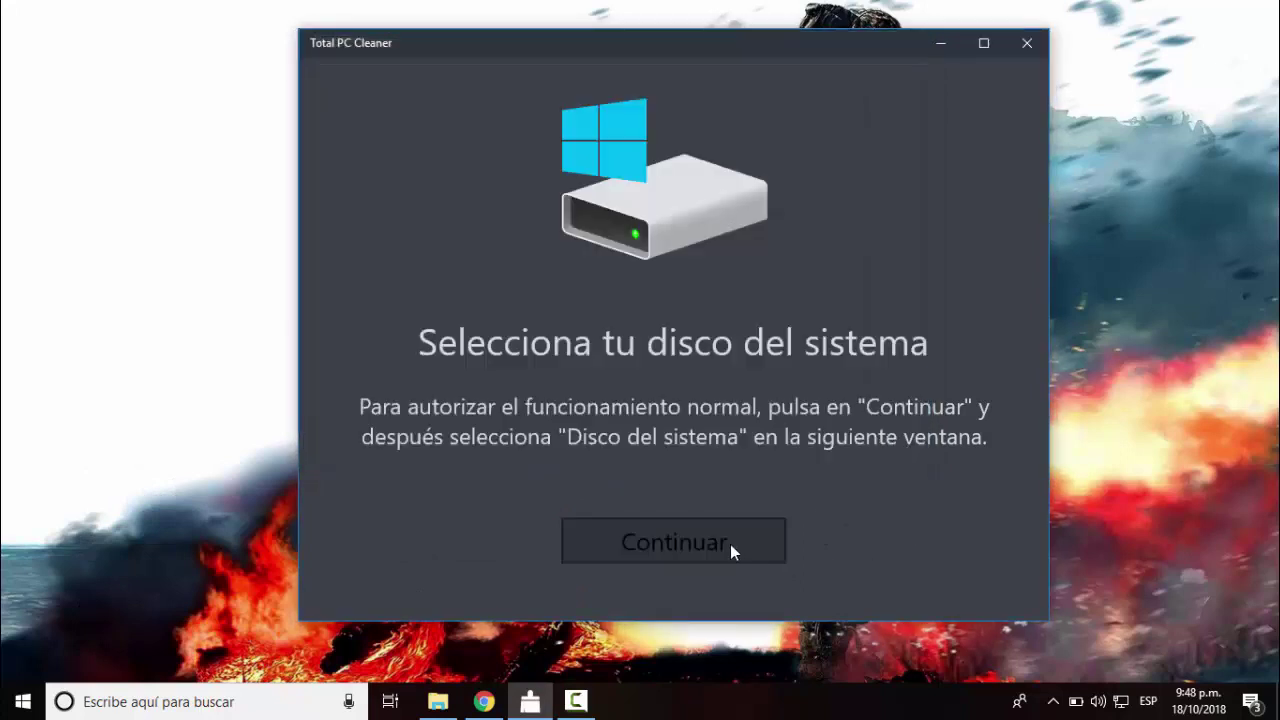
- Continue to the system disk selection and try to choose Este equipo as the folder
click(730, 544)
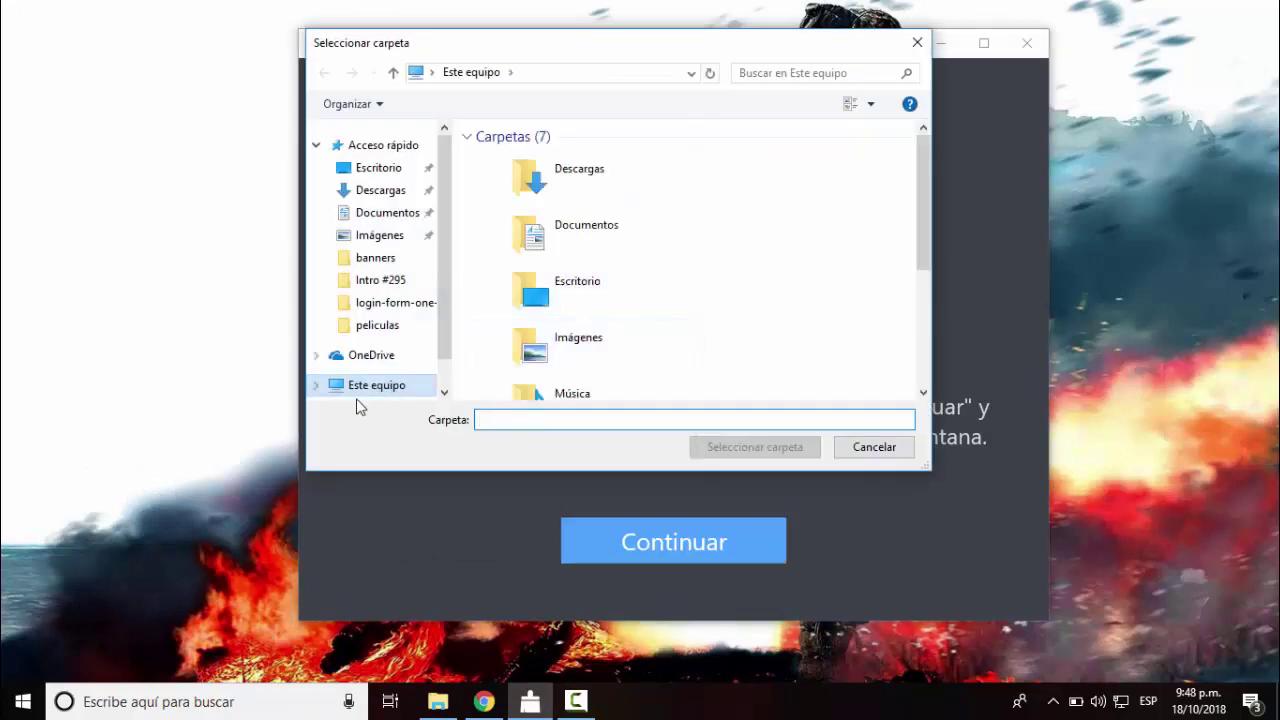
click(365, 387)
scroll(440, 290, down, 1)
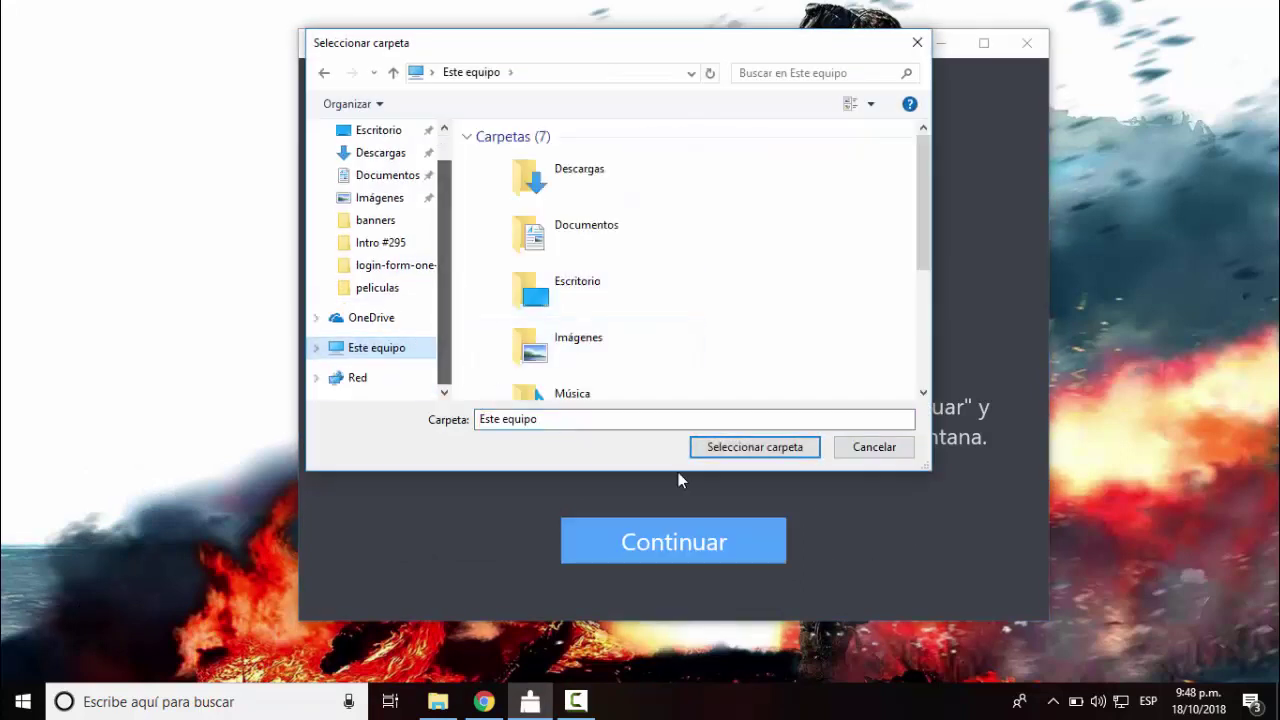
click(720, 447)
click(748, 352)
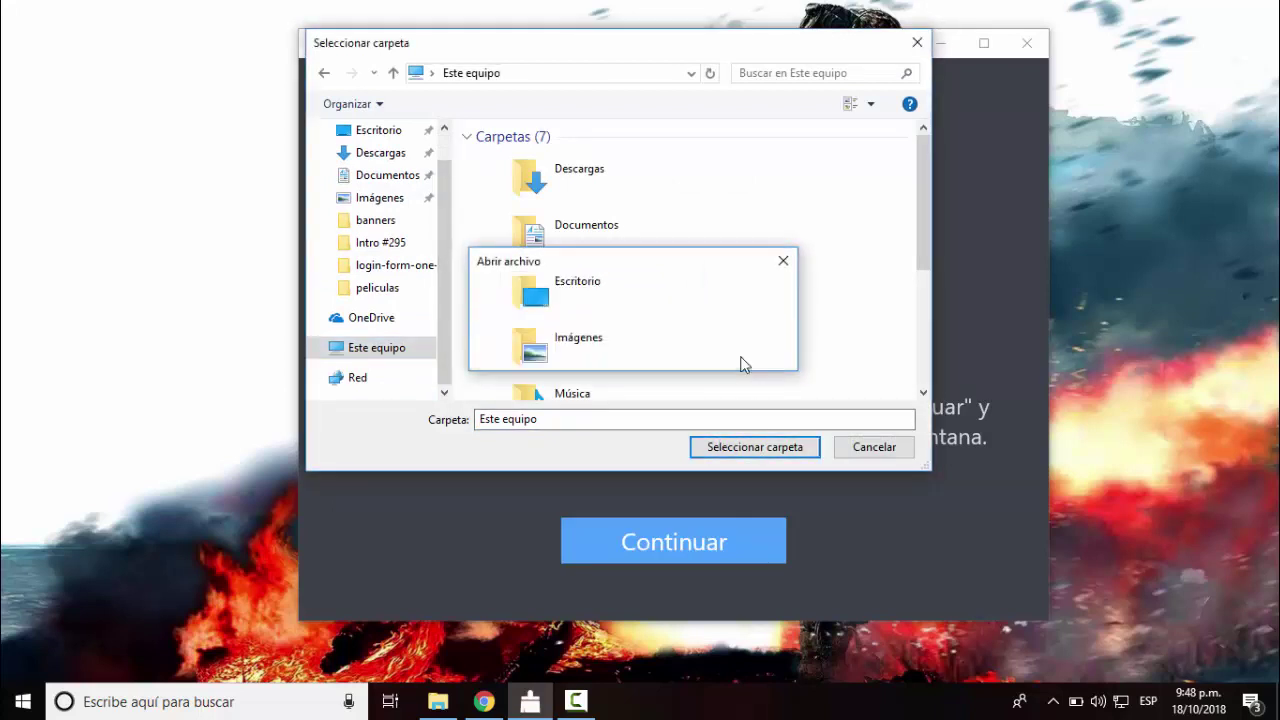
- Try to choose the Imágenes folder under Este equipo as the system disk, and dismiss the message
click(586, 302)
scroll(717, 331, down, 2)
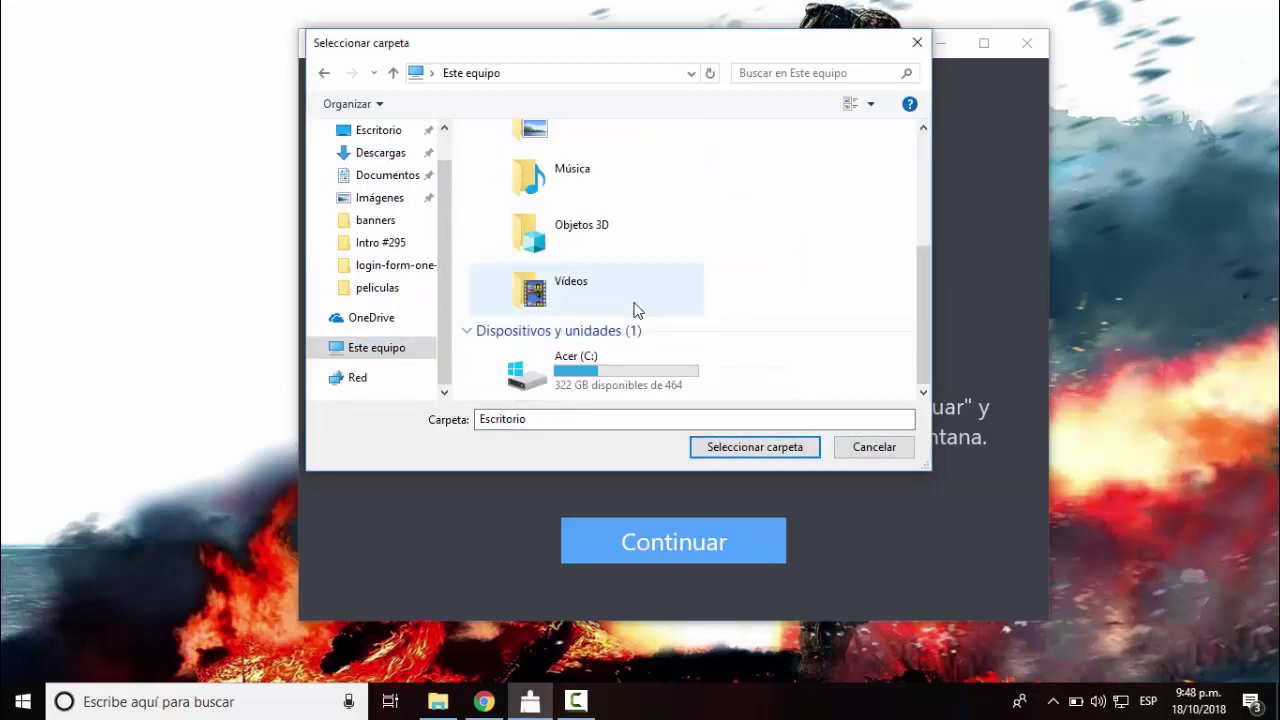
scroll(636, 305, up, 2)
click(613, 181)
key(Down)
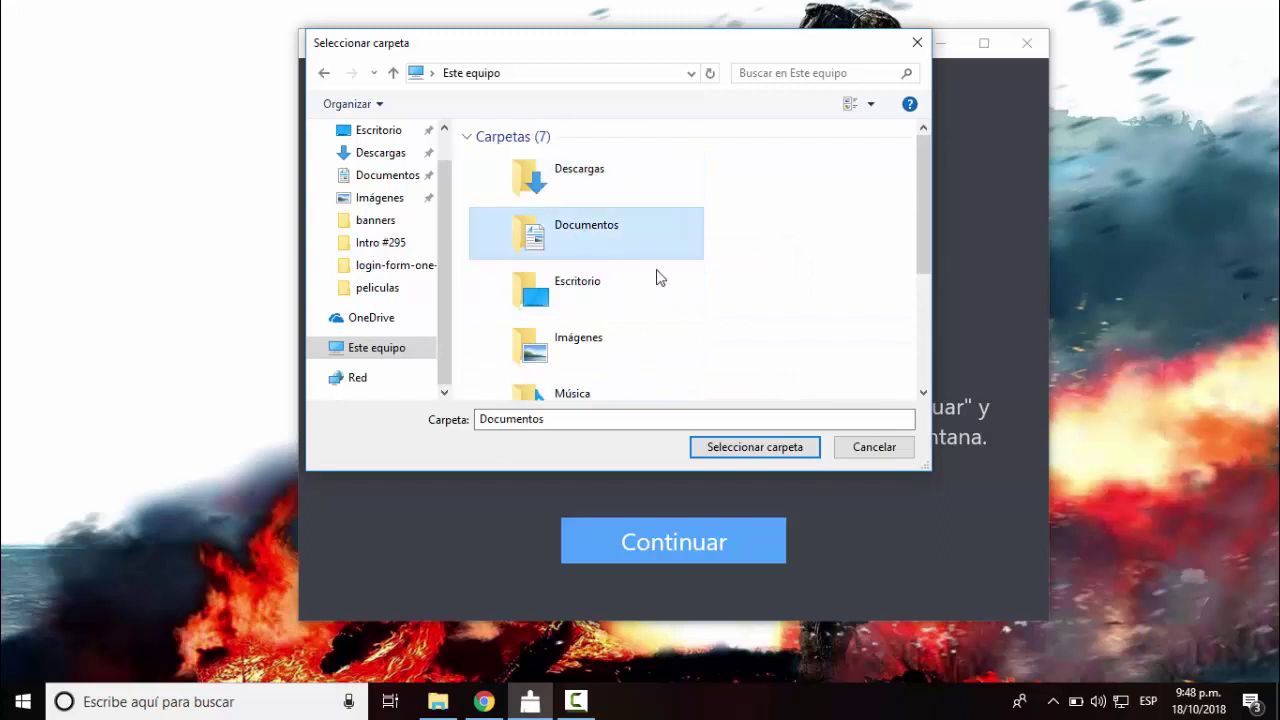
click(586, 343)
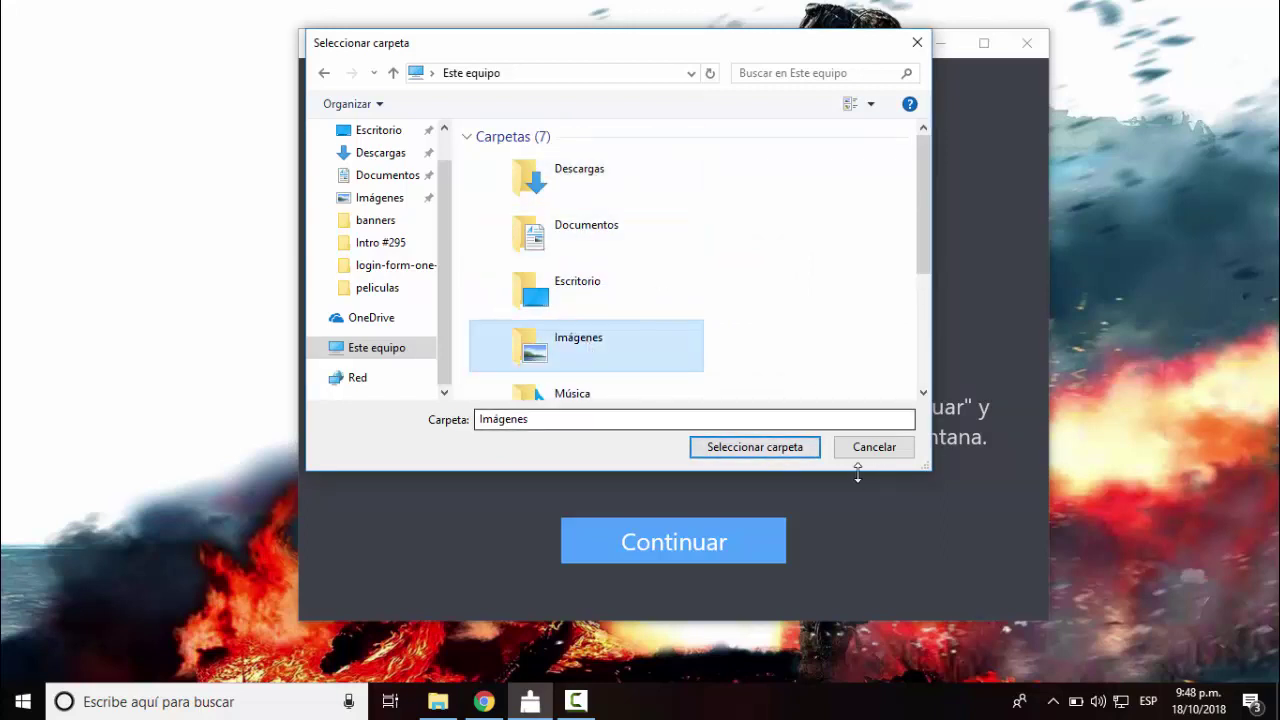
click(764, 450)
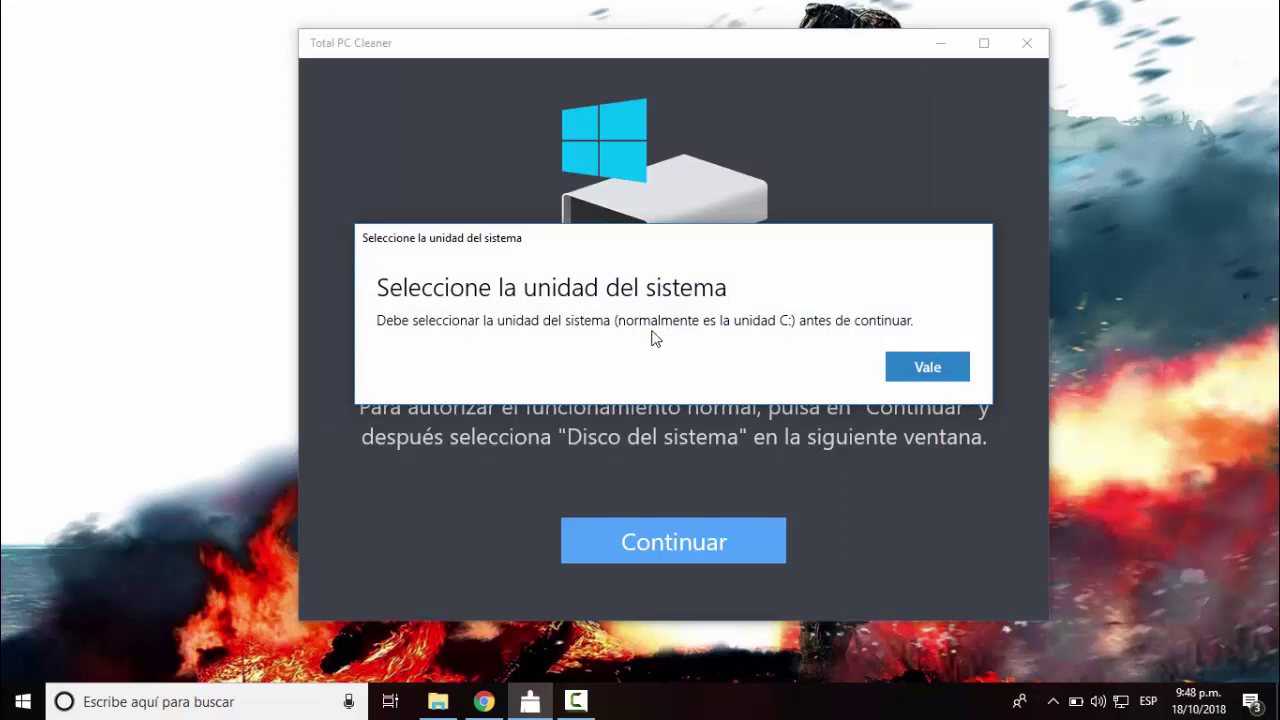
click(926, 368)
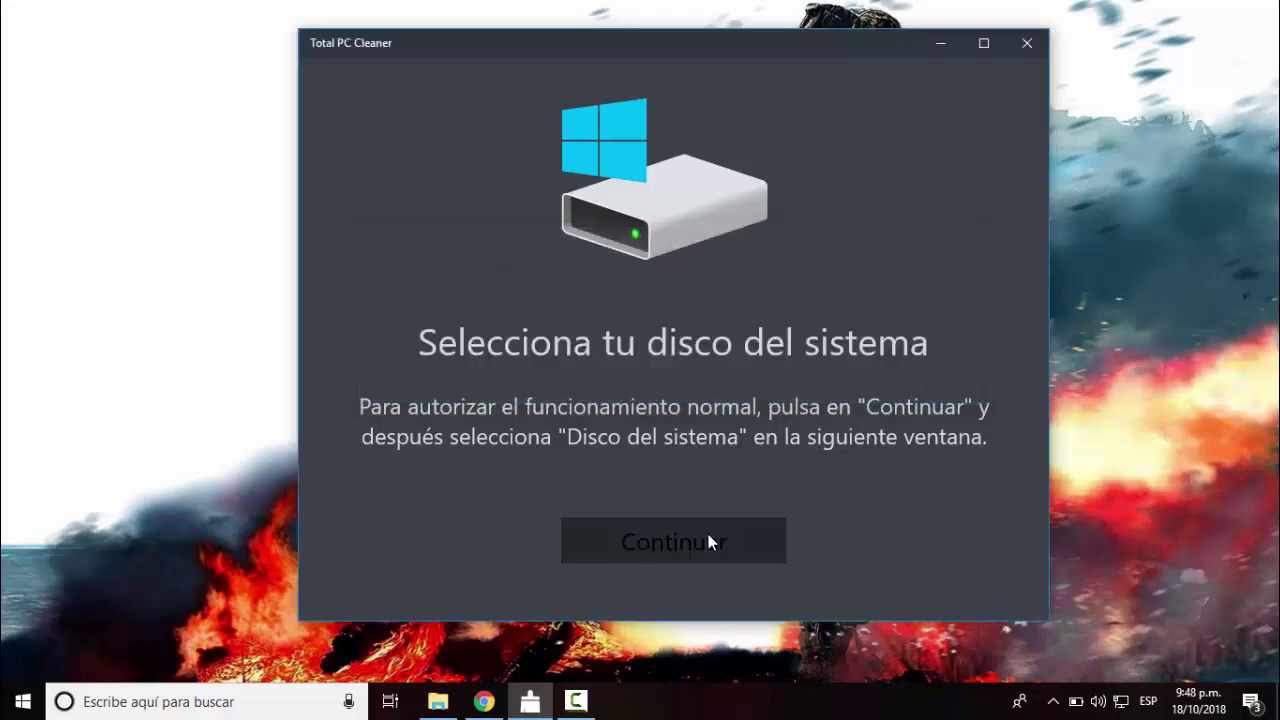
- Continue to the system disk selection again and choose the Acer (C:) drive as the folder
click(708, 541)
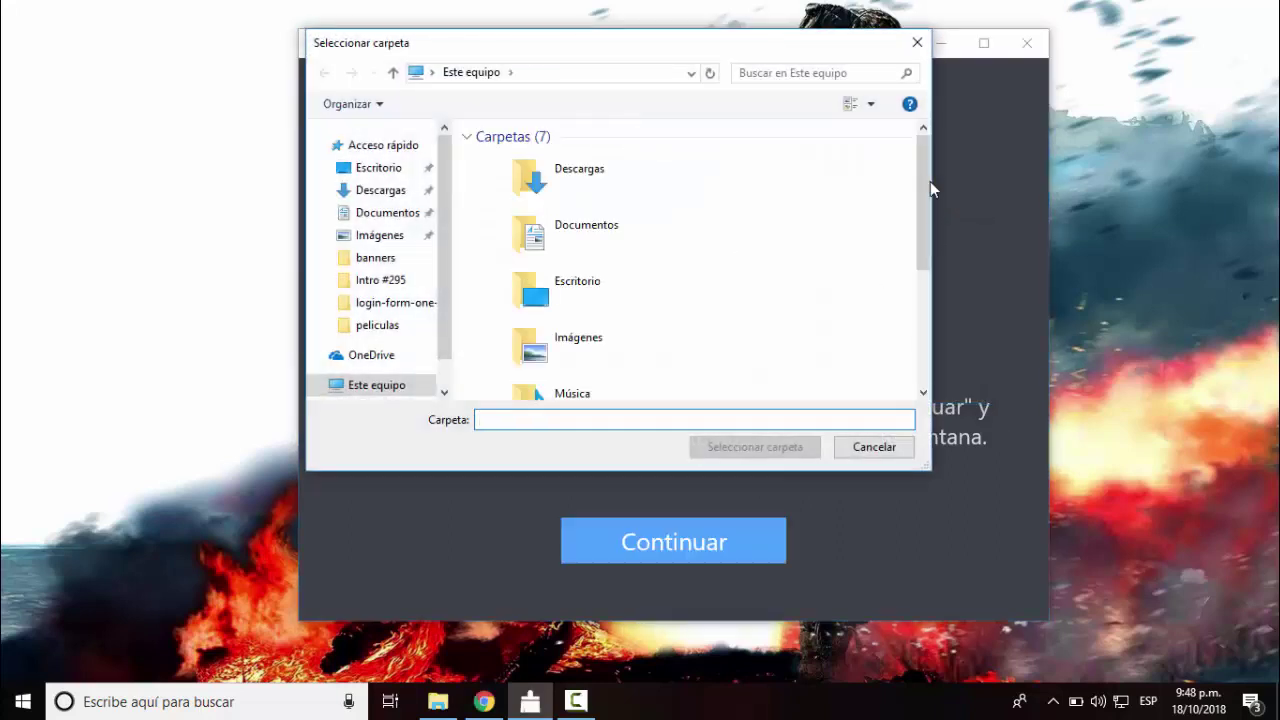
drag(930, 189, 826, 357)
click(634, 371)
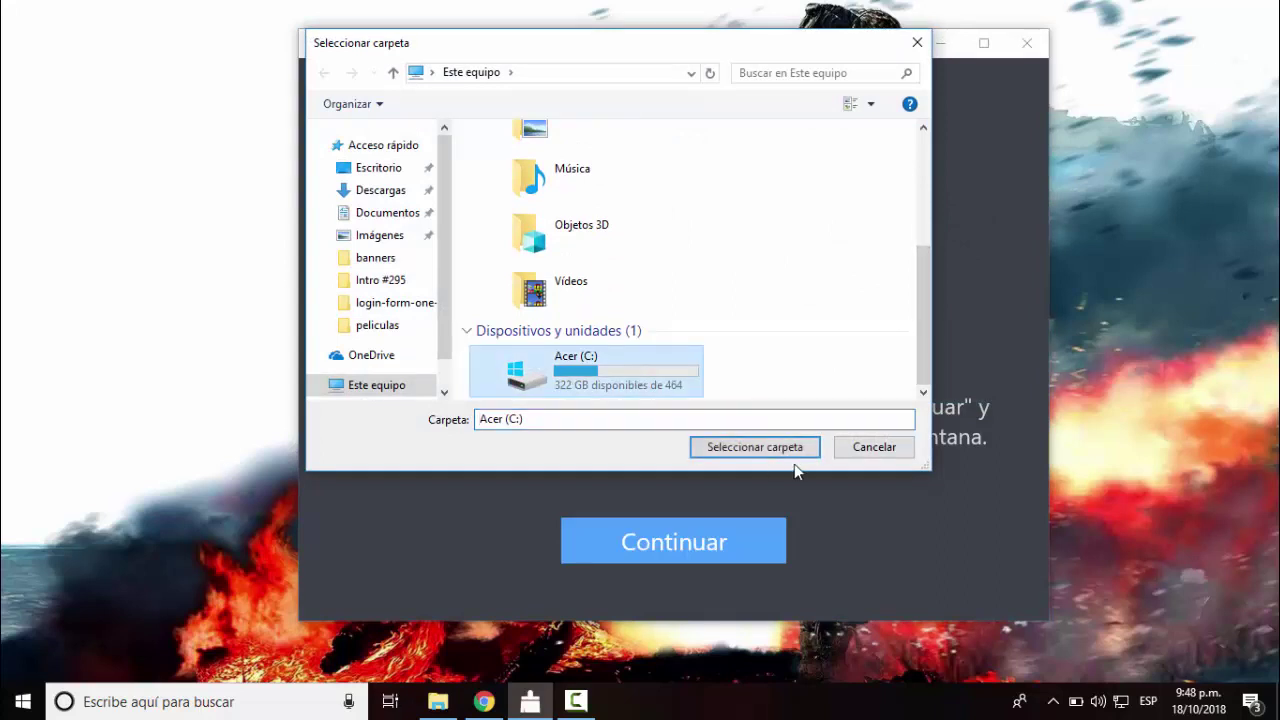
click(751, 450)
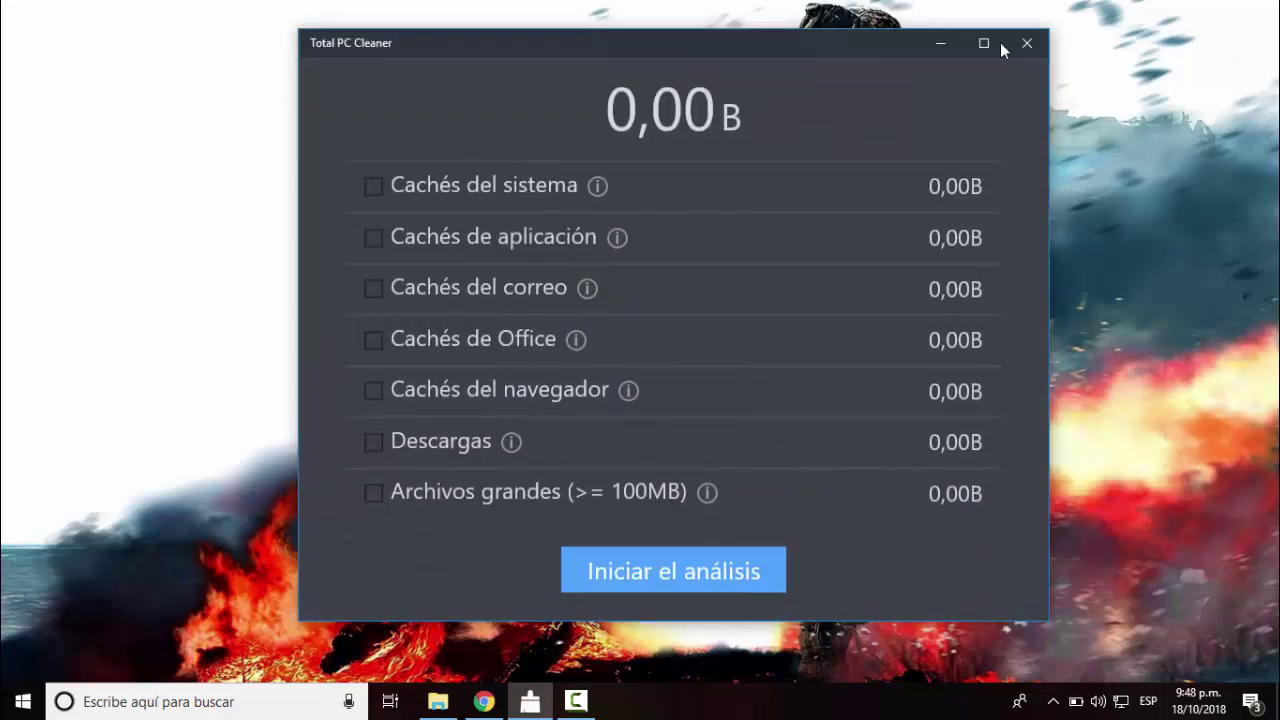
- Shift the Total PC Cleaner window slightly and run the disk analysis for cleanable files
drag(867, 53, 840, 53)
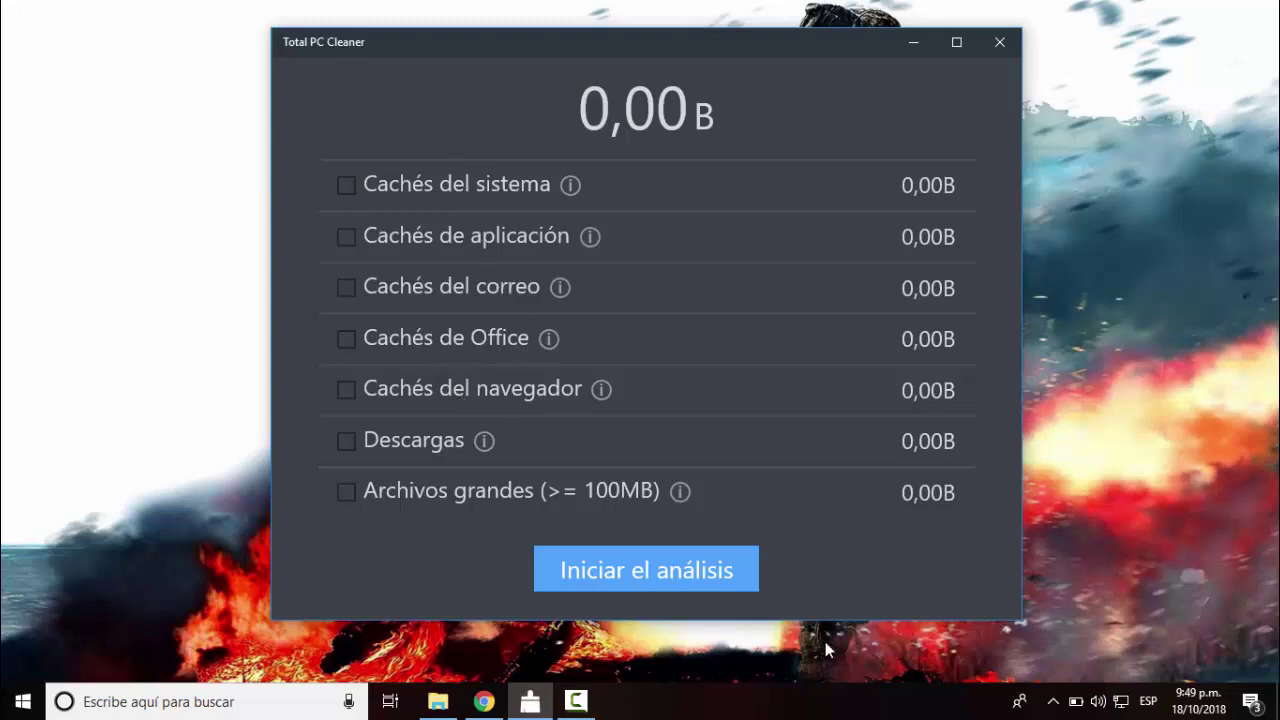
click(650, 569)
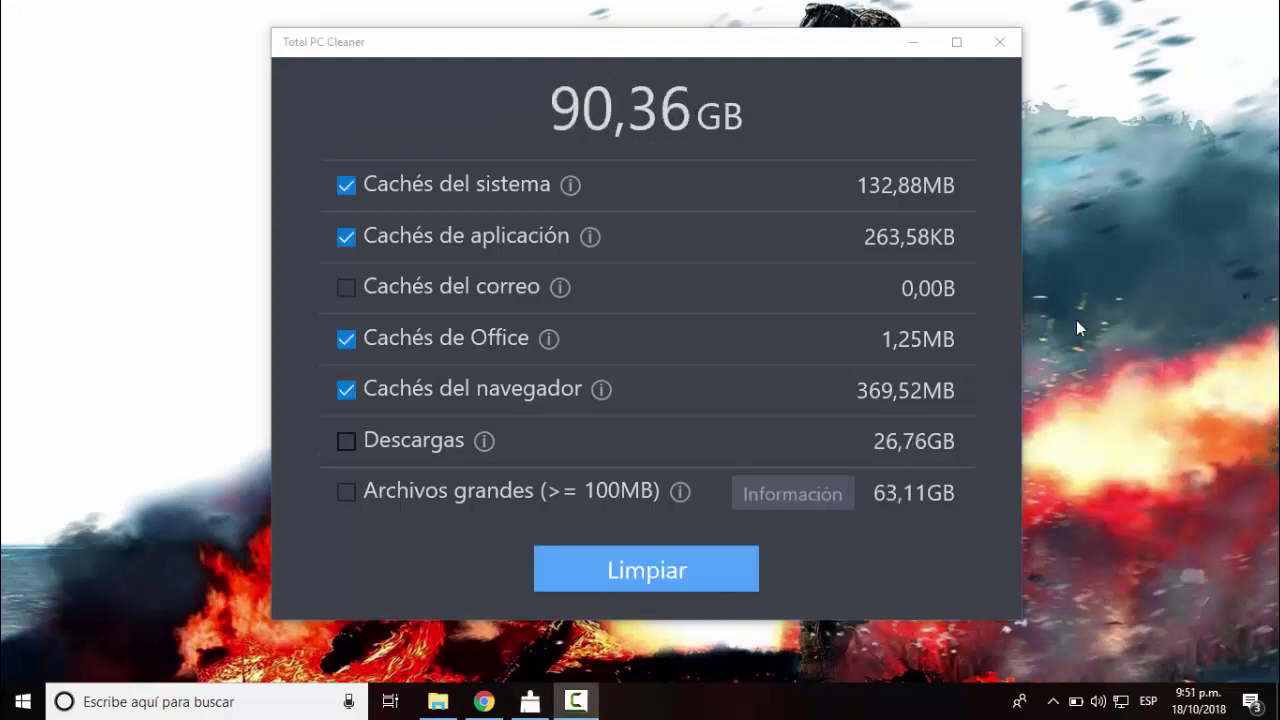
click(791, 51)
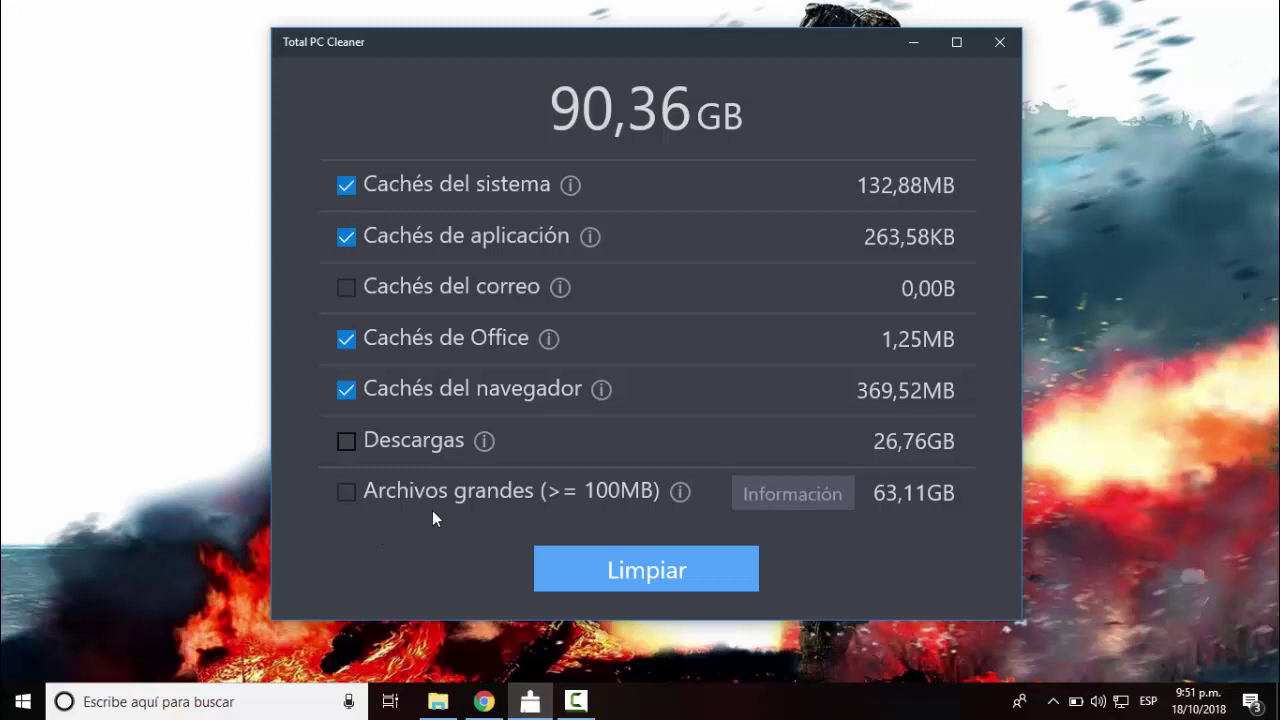
- Try including Descargas in the cleanup selection, and exclude it again
click(345, 440)
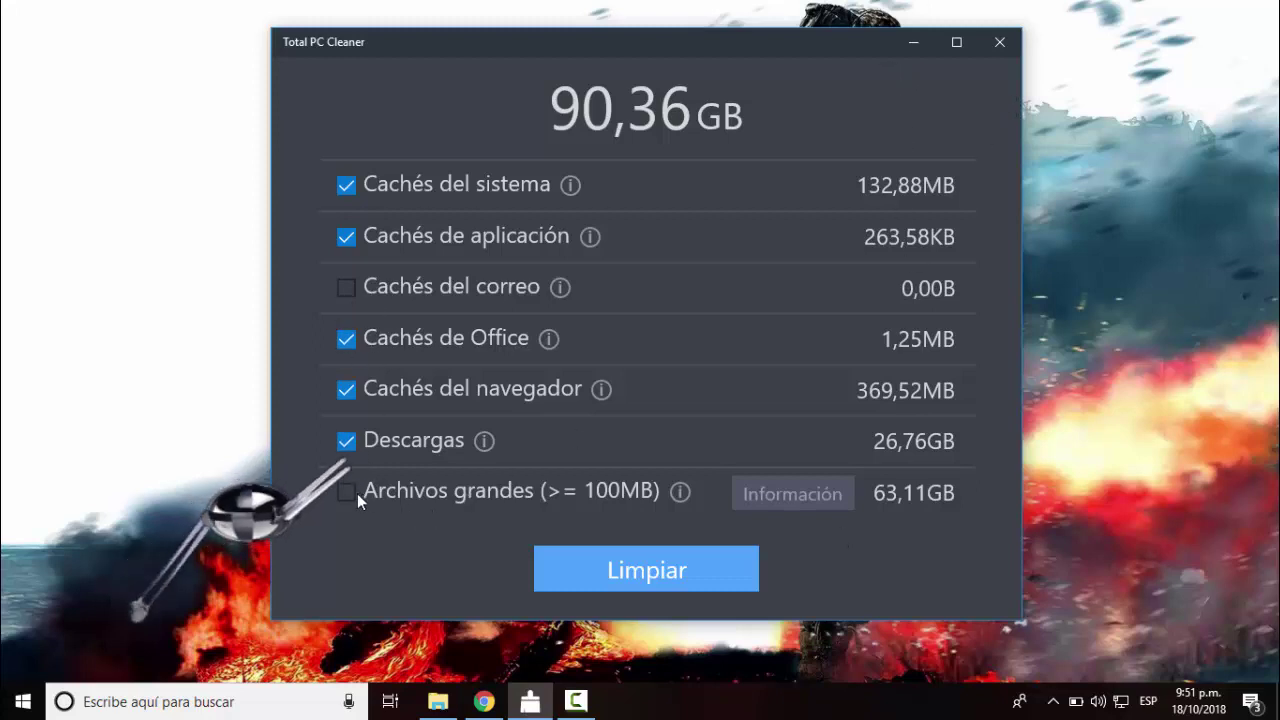
click(347, 443)
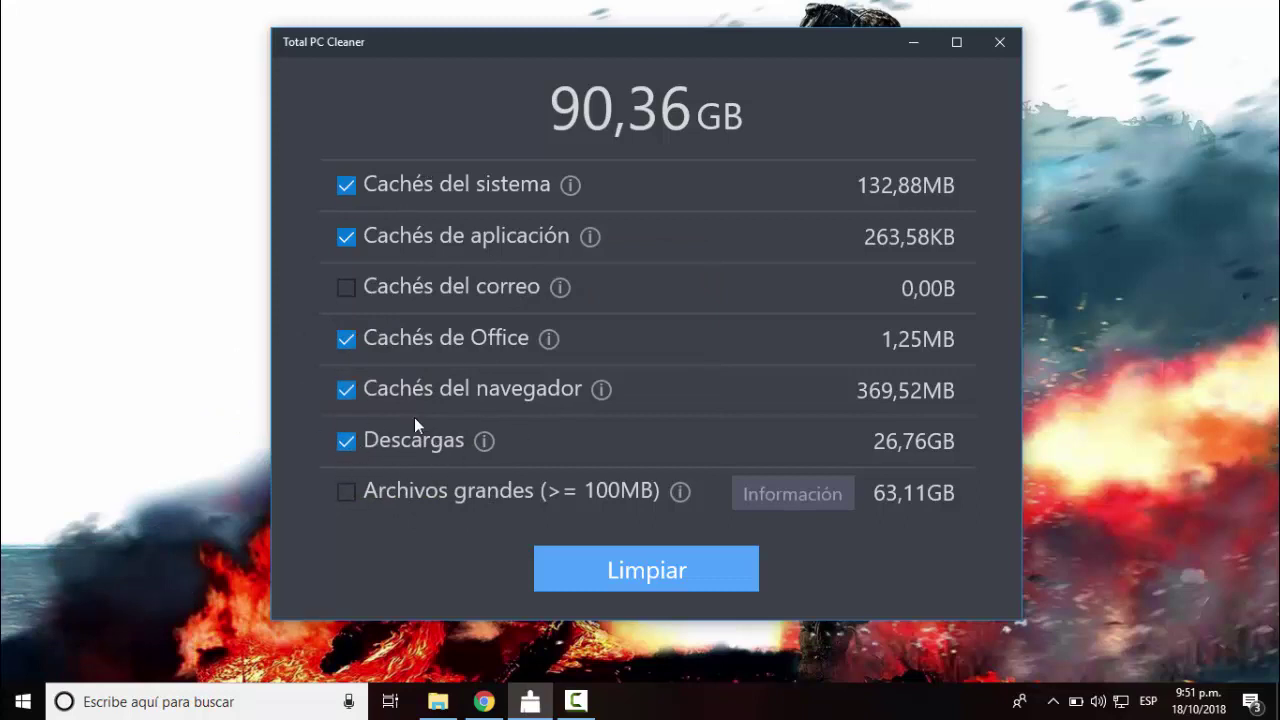
click(352, 440)
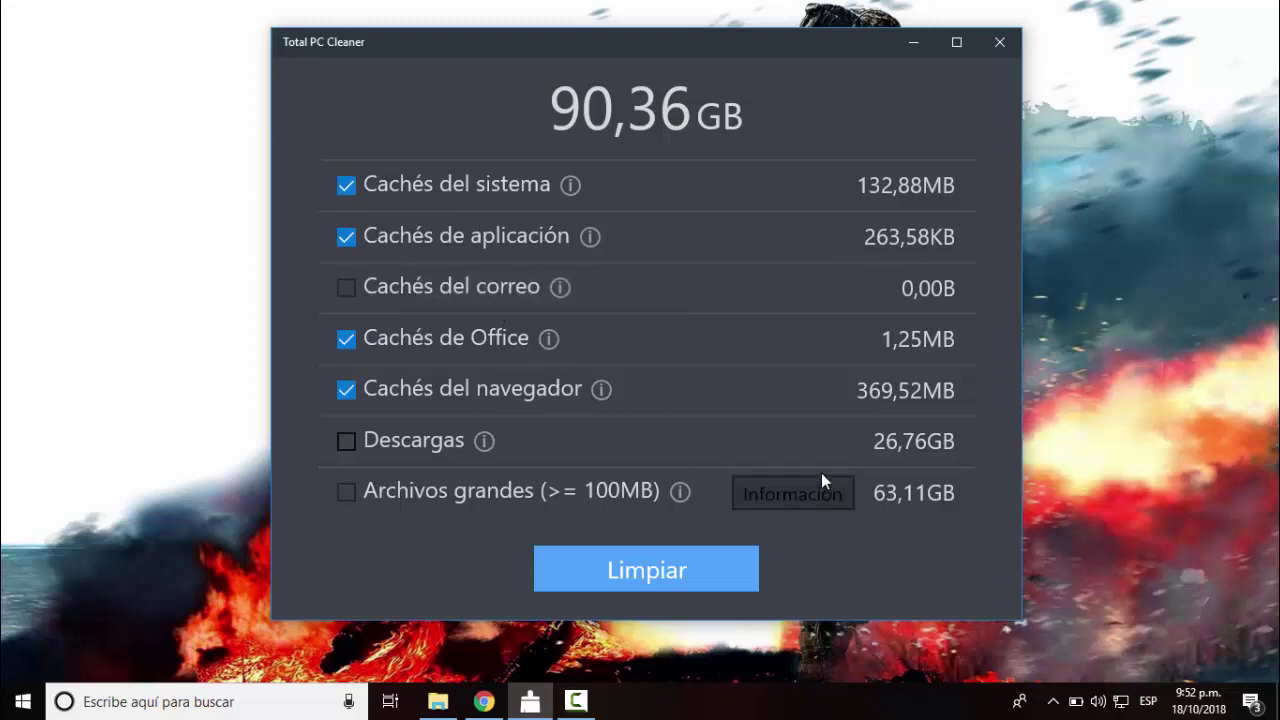
- Exclude the Office, application and system caches, clean only Cachés del navegador and close the cleanup summary
click(347, 338)
click(344, 239)
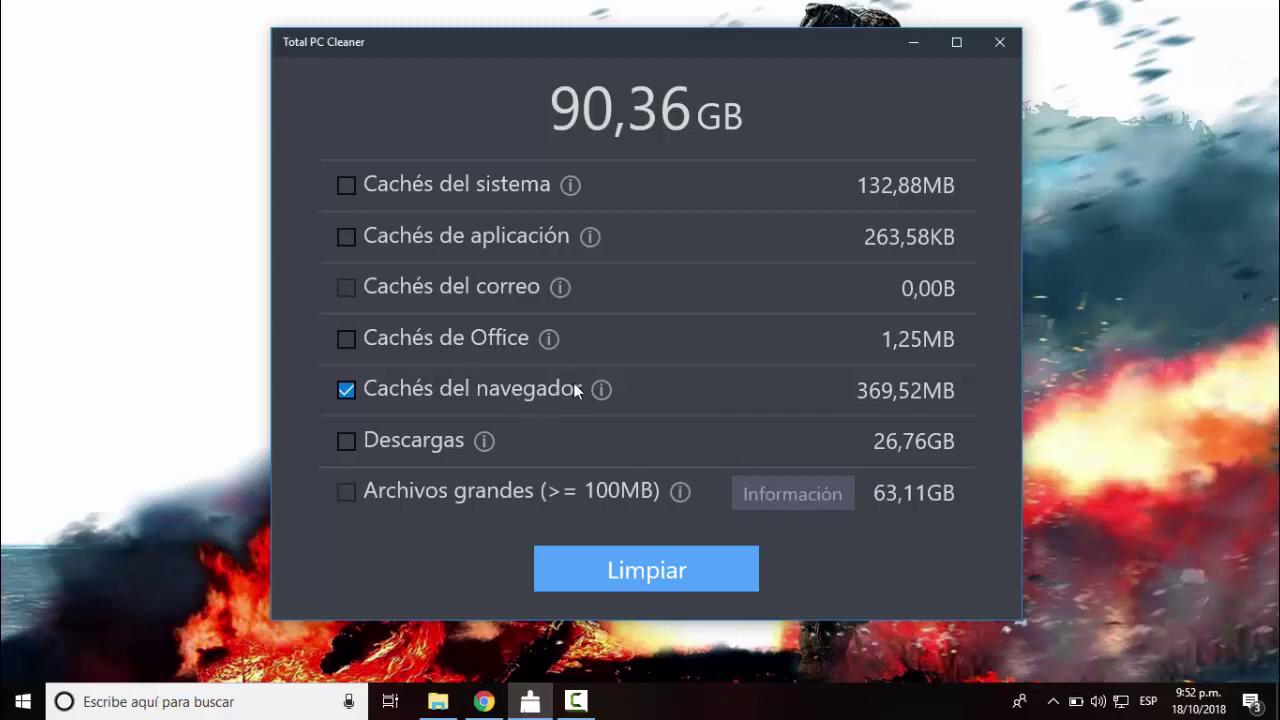
click(666, 556)
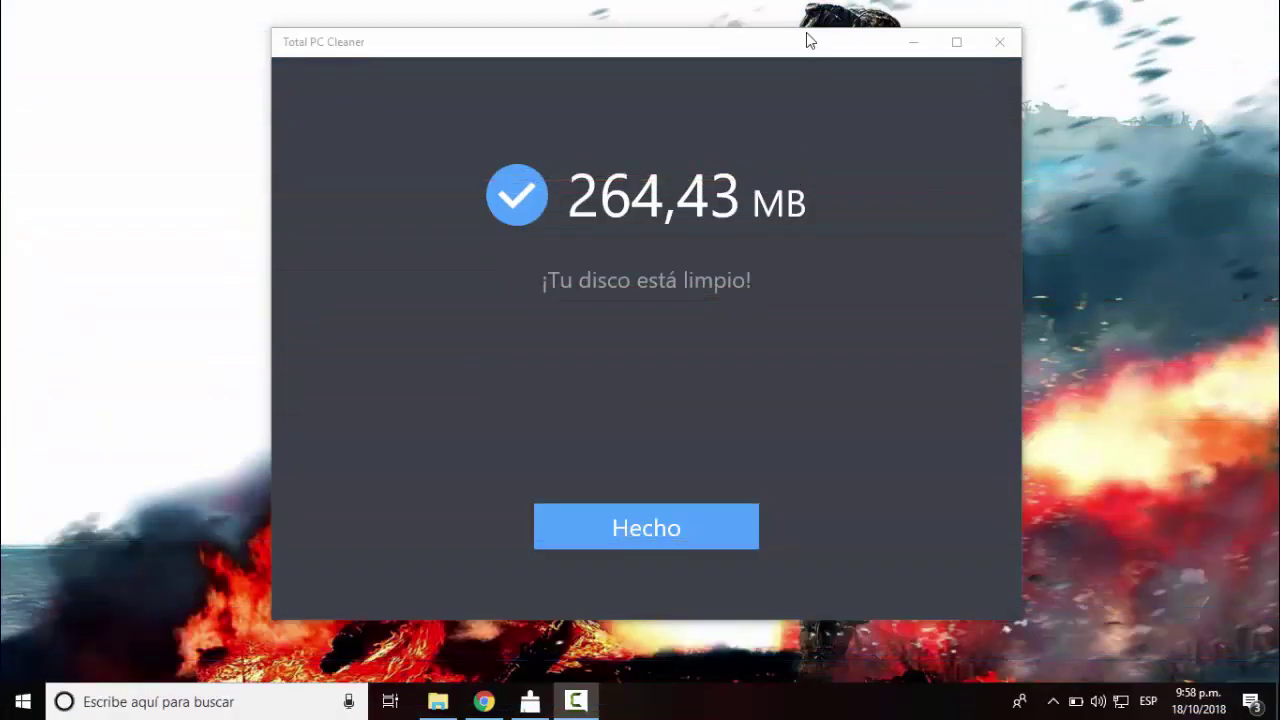
click(806, 46)
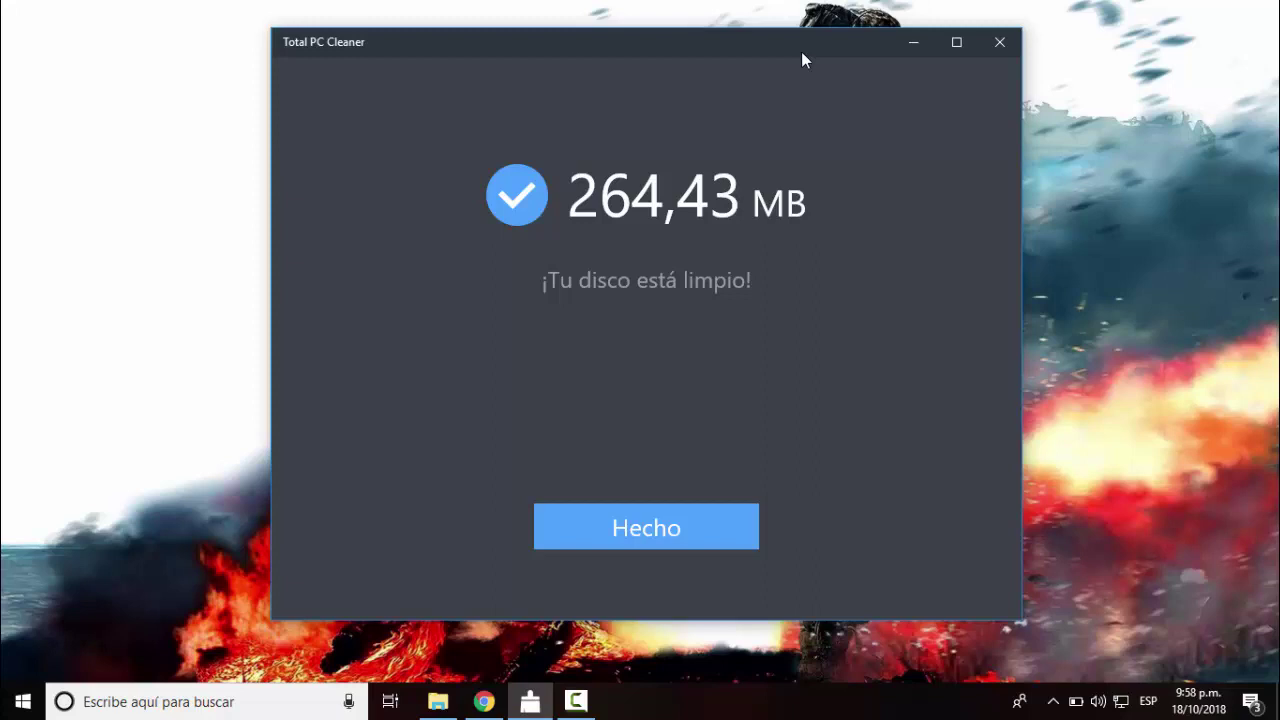
click(658, 520)
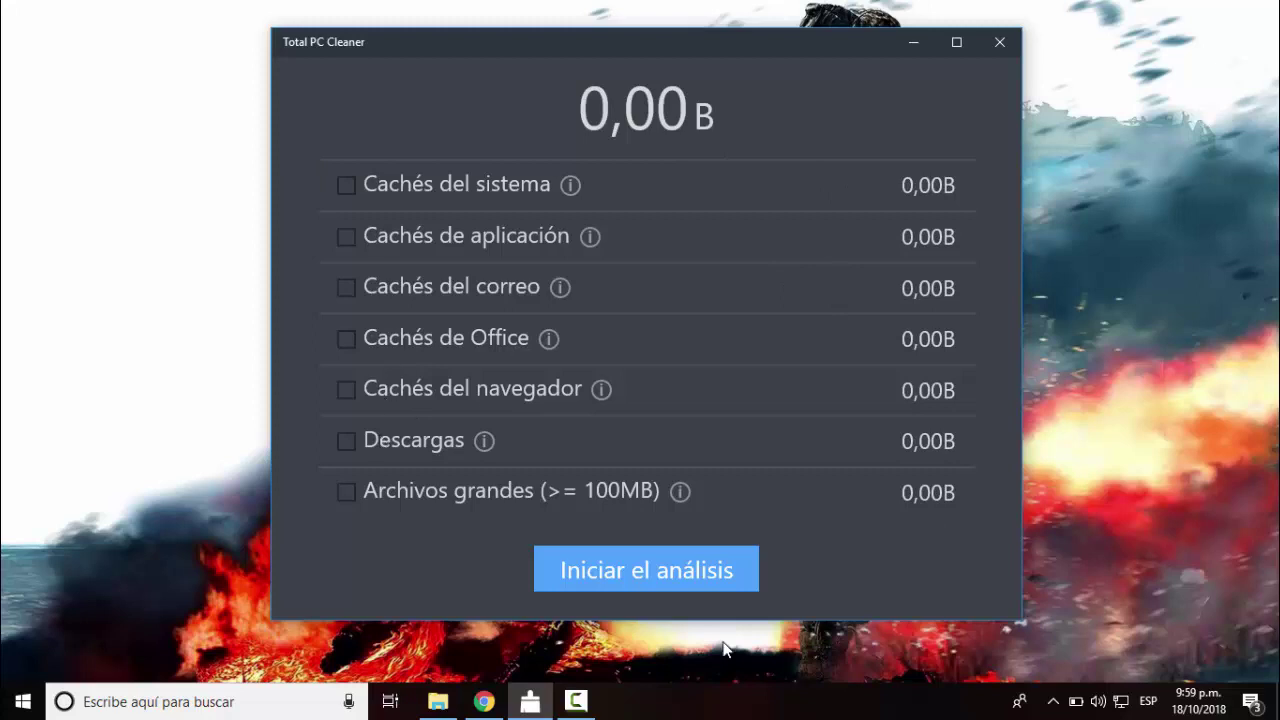
- Minimize Total PC Cleaner and switch to Chrome to show the Sistemas de Informacion Inmediatas YouTube channel page
click(669, 565)
click(913, 42)
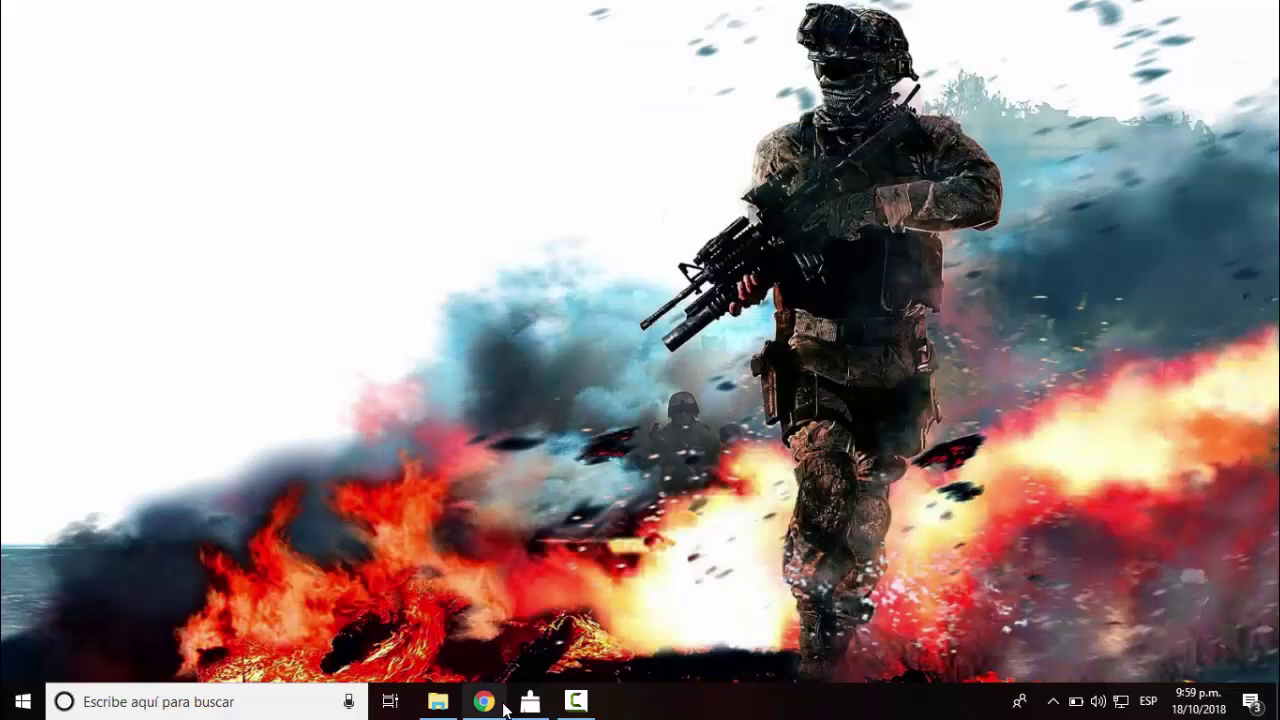
click(484, 701)
click(124, 20)
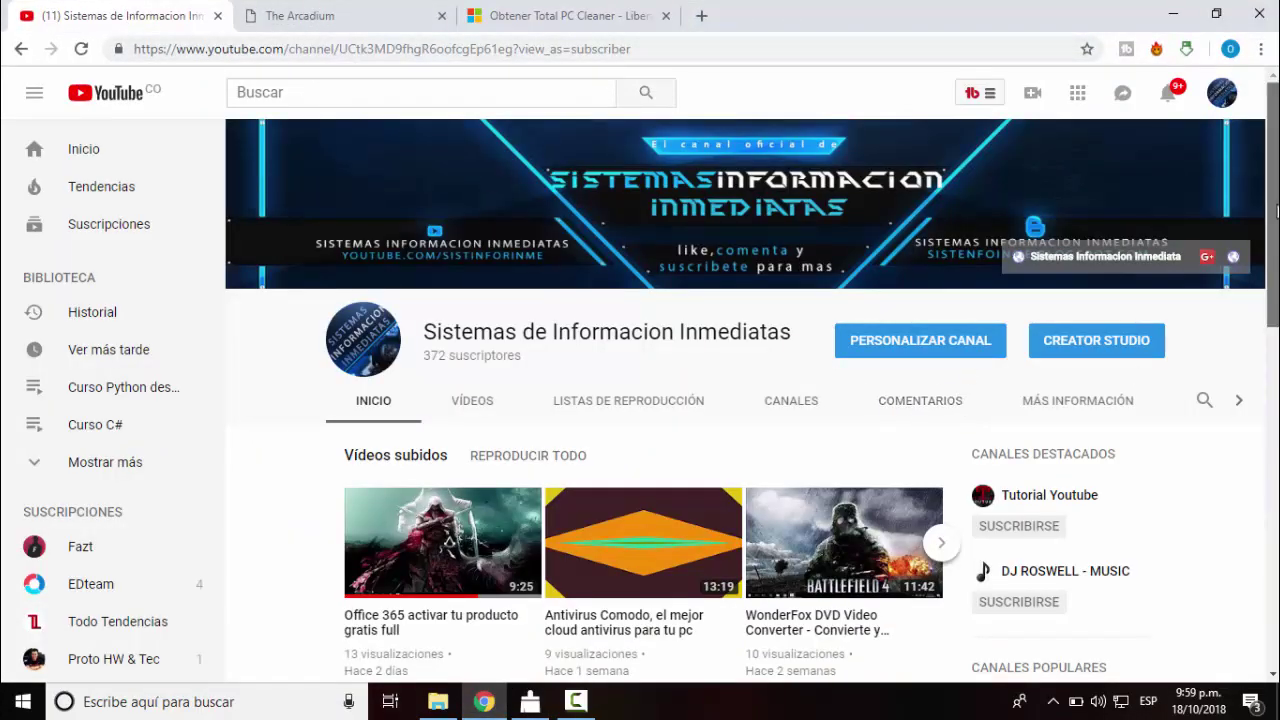
mouse_move(1274, 210)
mouse_down()
mouse_move(1274, 545)
mouse_move(1276, 200)
mouse_up()
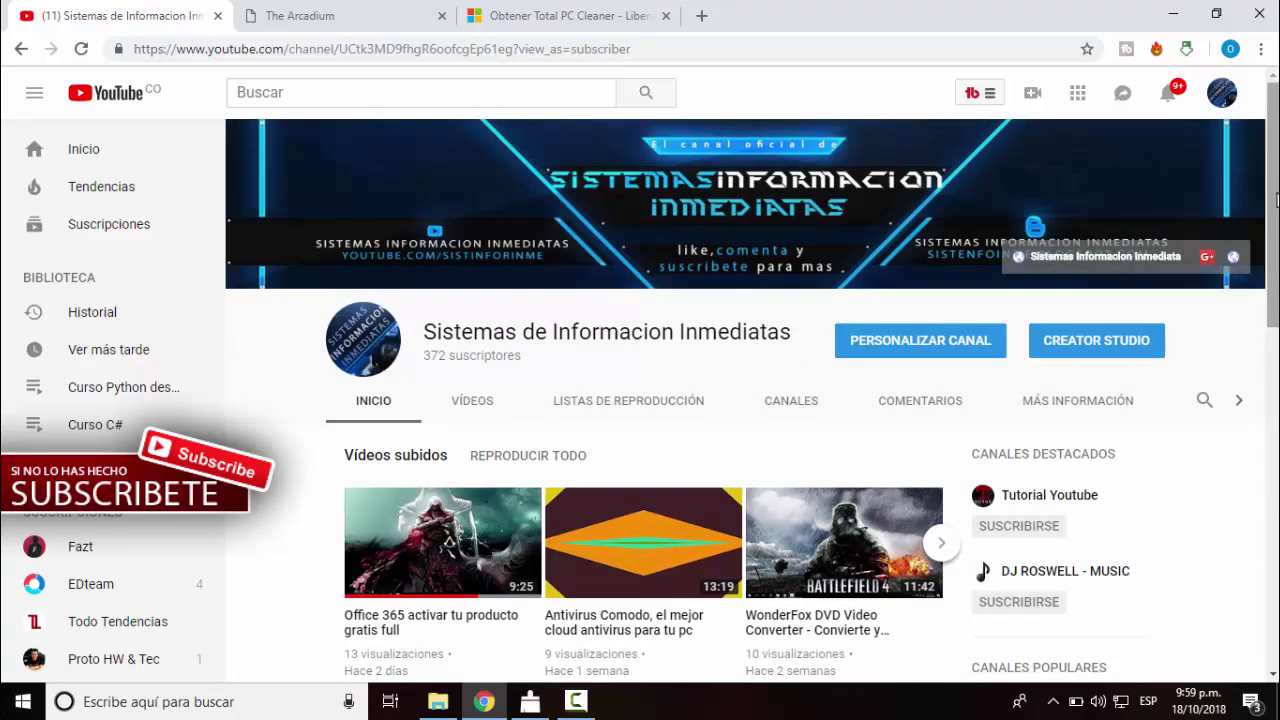